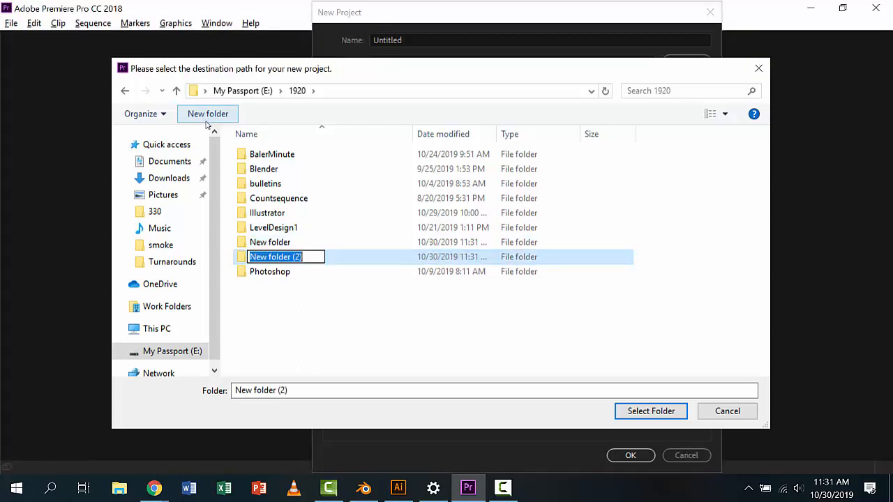
- Name the new folder Premiere Demo inside the 1920 folder and choose it as the project's location
text(Premiere Demo)
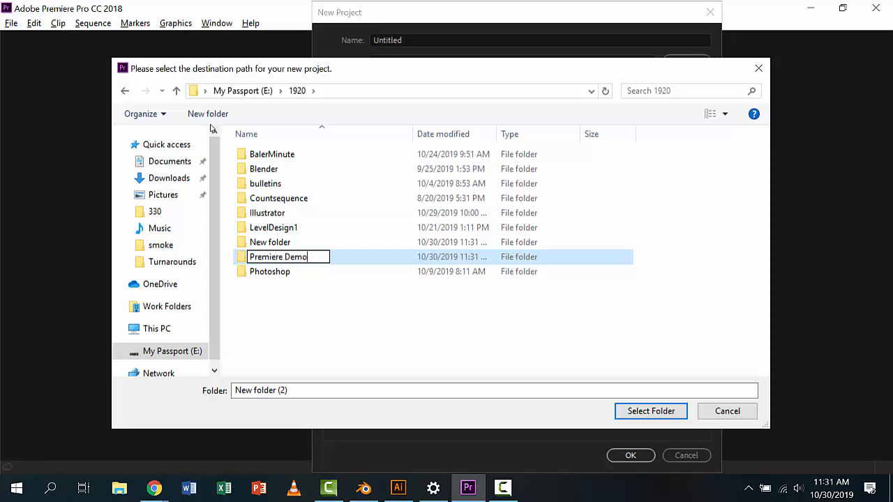
key(Return)
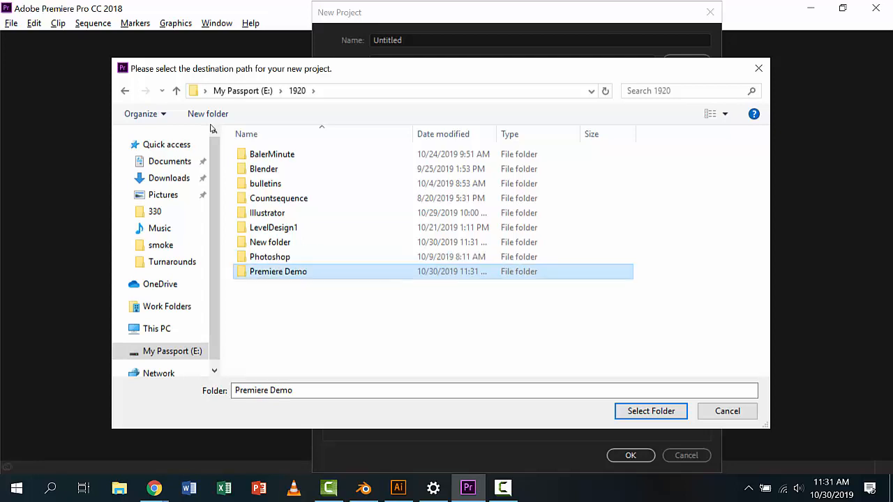
key(Return)
click(649, 412)
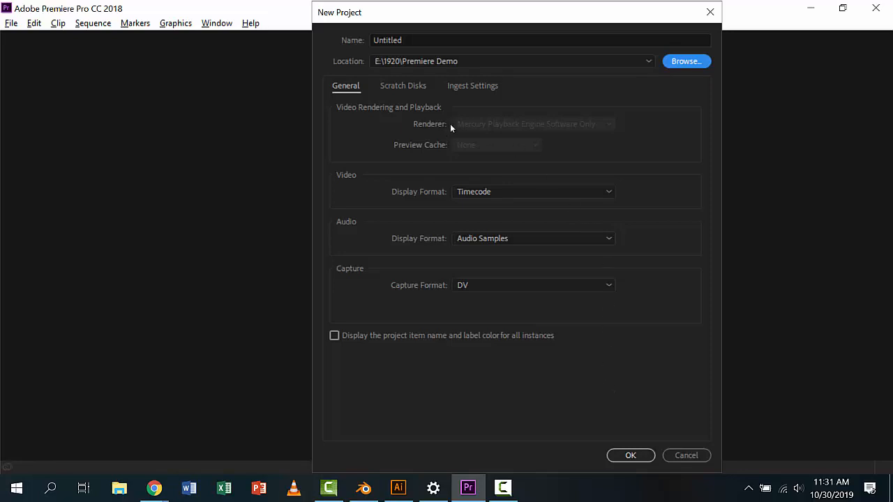
- Name the project Premiere Demo and create it with the default settings
click(418, 41)
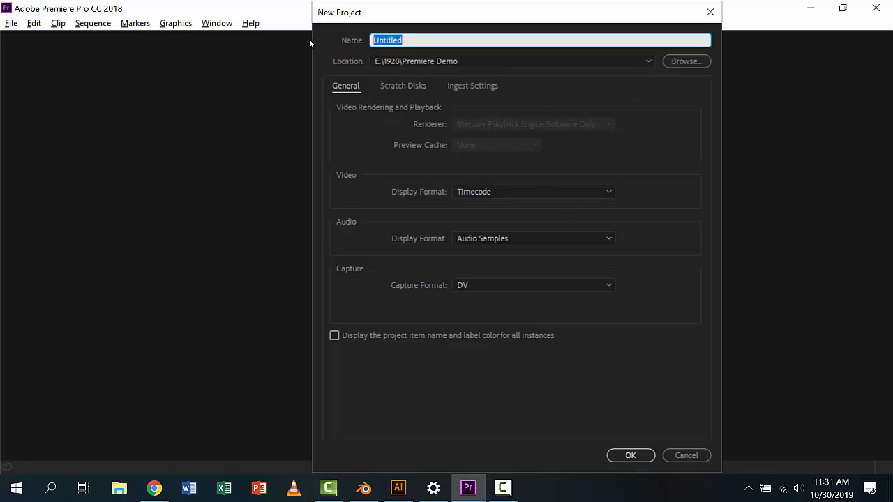
text(Premiere Dmo)
key(BackSpace)
key(BackSpace)
text(emo)
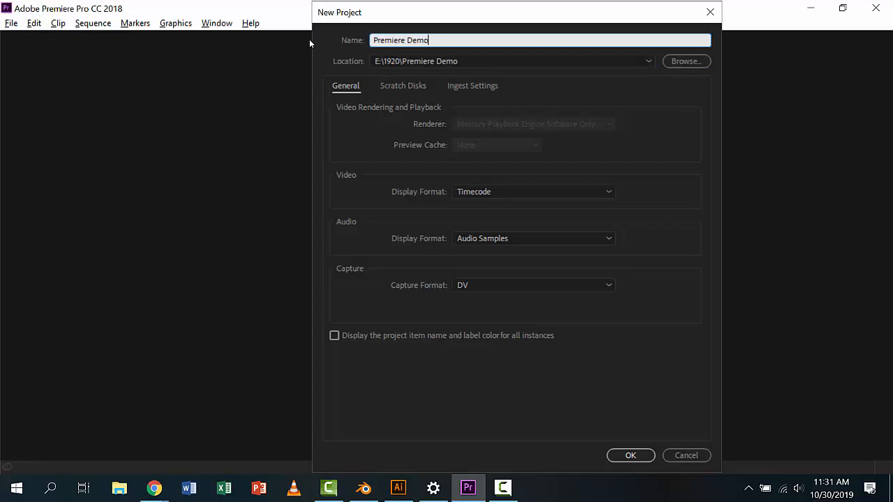
click(628, 455)
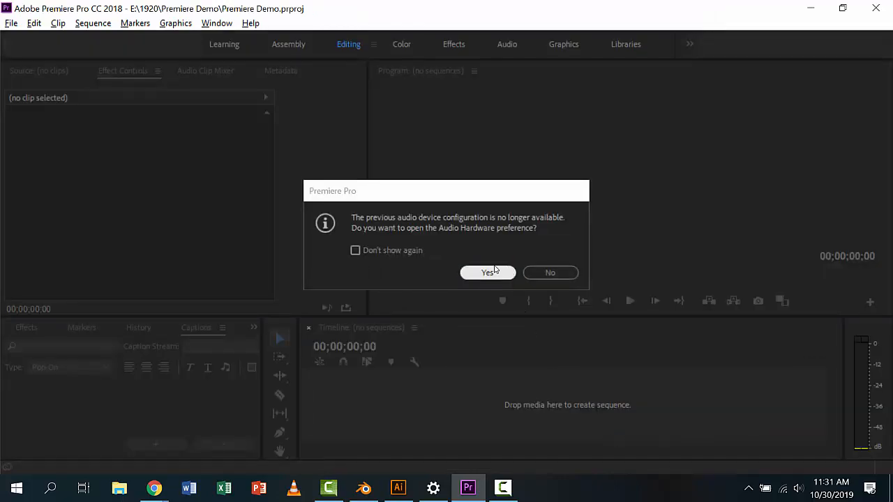
- Decline opening the Audio Hardware preference for the unavailable audio device
click(502, 488)
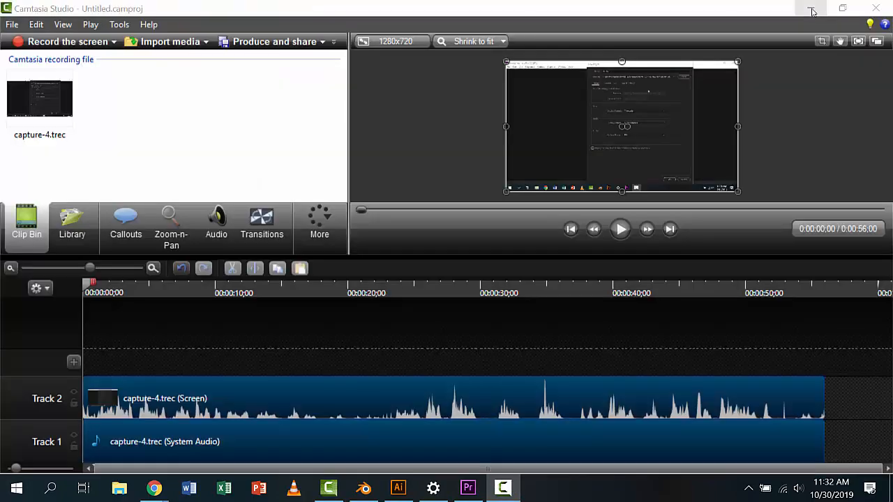
click(812, 9)
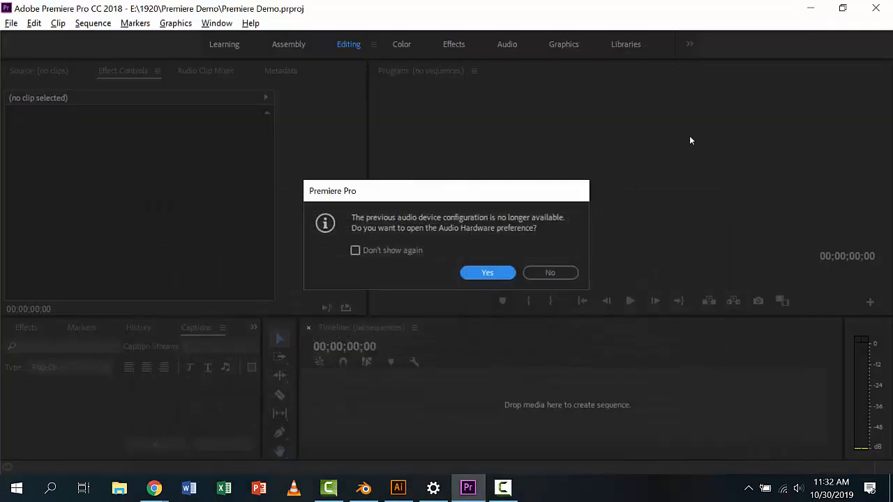
click(539, 272)
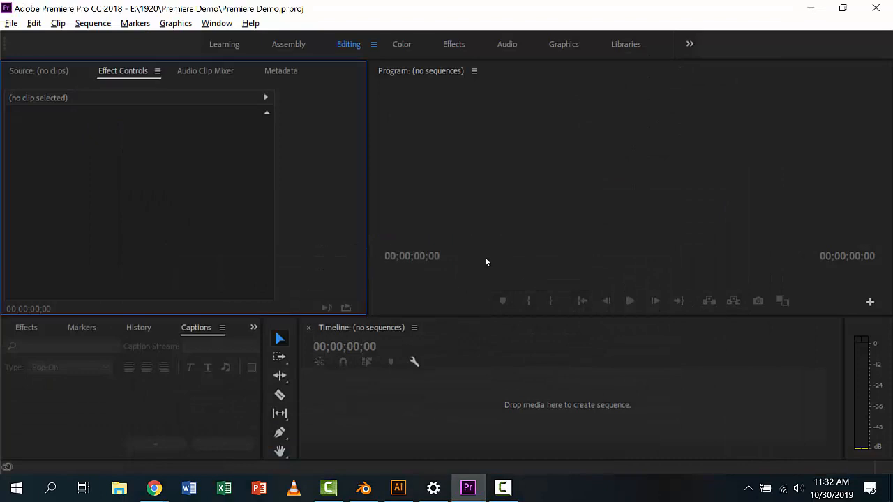
- Show the Source monitor and the Project: Premiere Demo panel, and make the lower panels taller
click(40, 72)
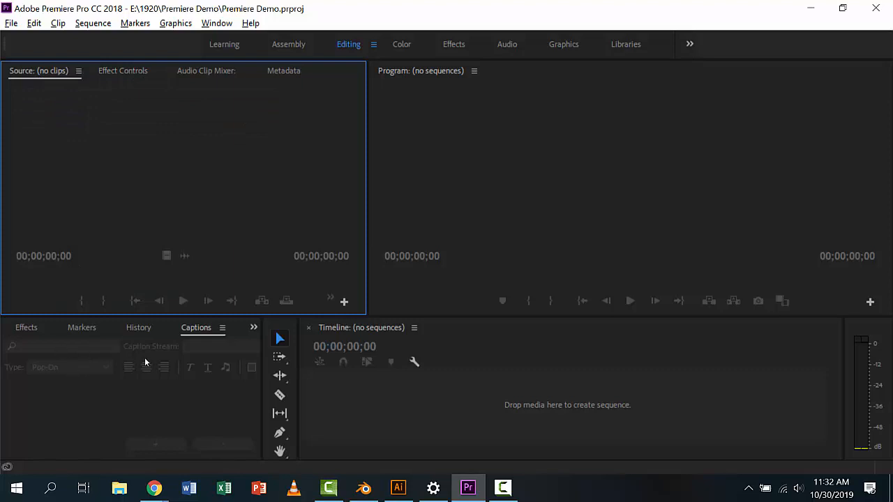
click(254, 329)
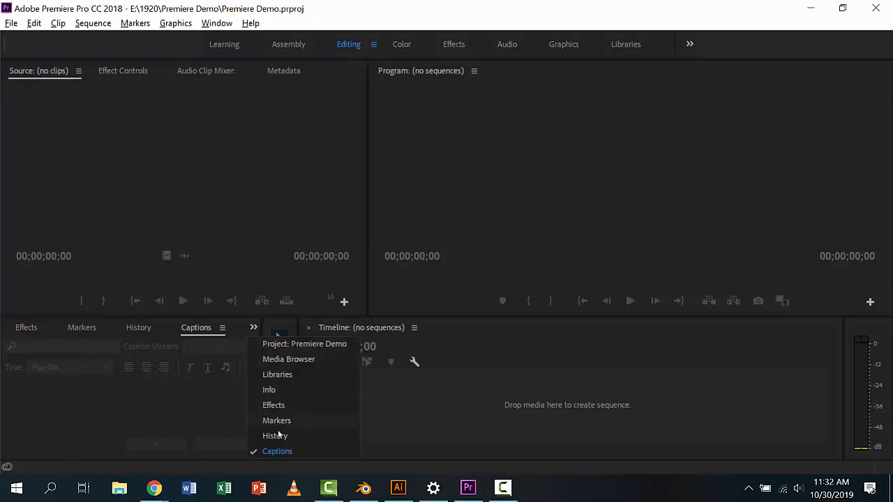
click(305, 344)
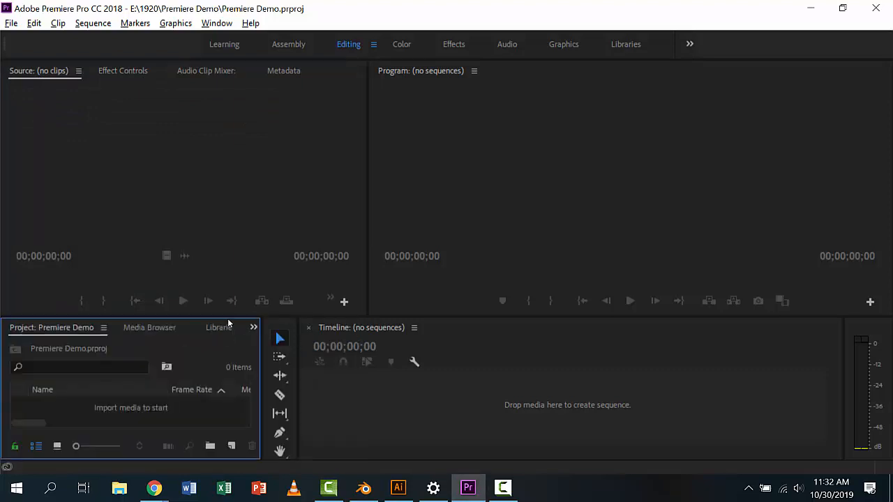
drag(223, 314, 222, 224)
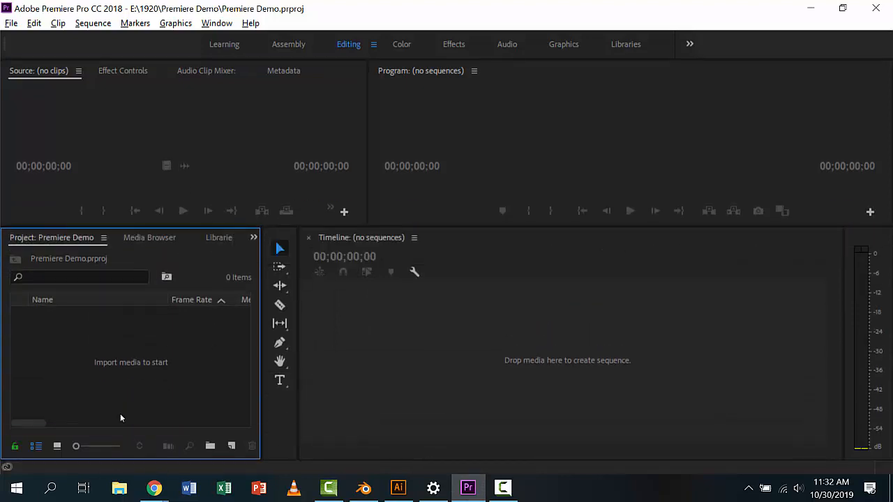
right_click(108, 353)
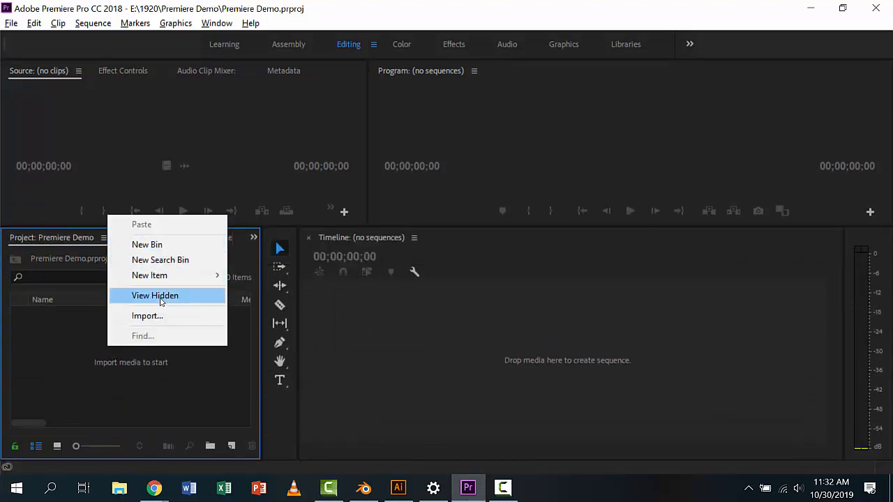
click(48, 316)
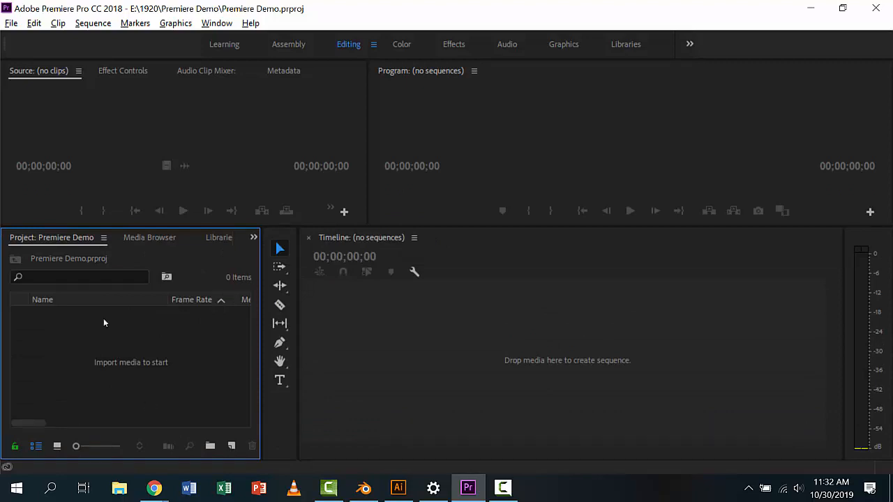
click(11, 25)
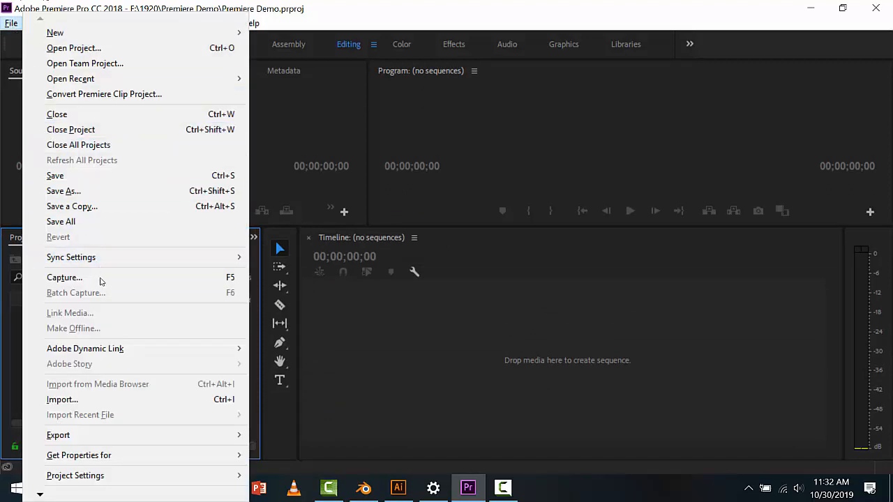
click(90, 402)
click(614, 402)
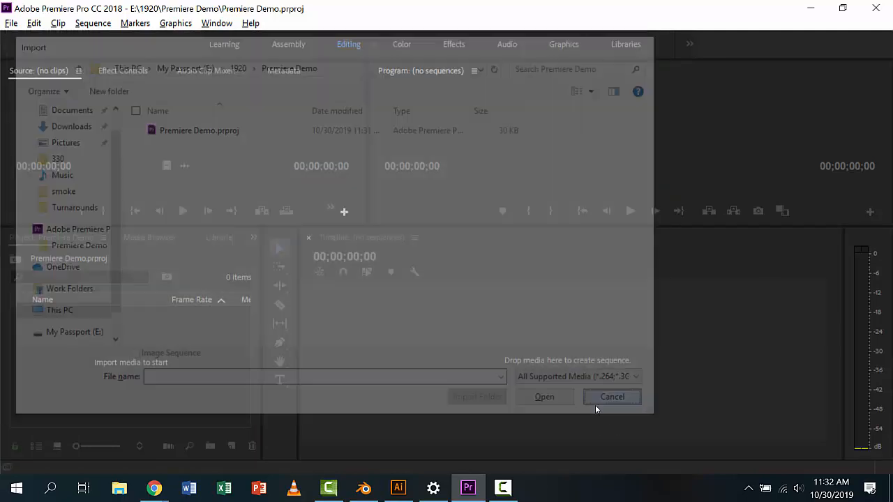
- Switch to File Explorer and open the Guitar Club folder inside footage on the My Passport (E:) drive
click(119, 488)
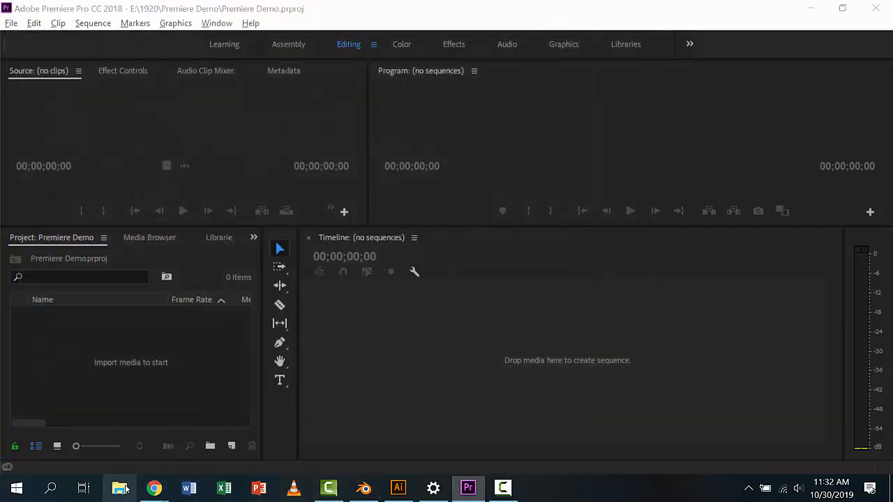
click(380, 344)
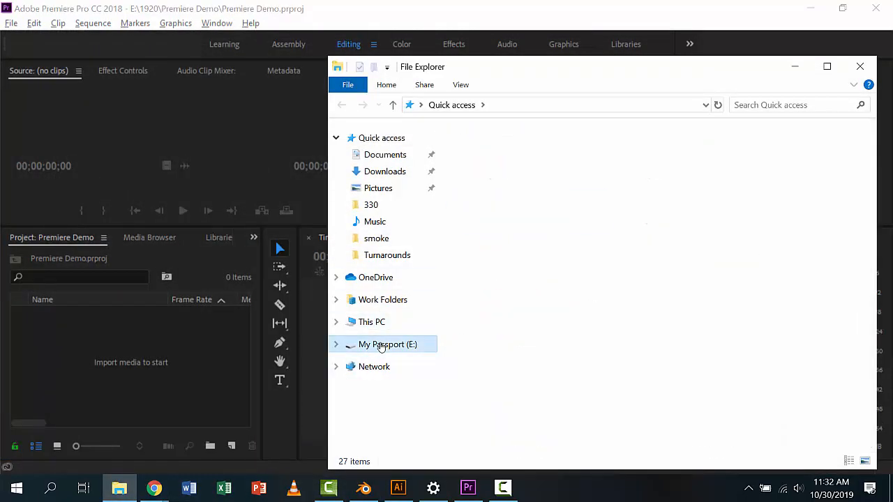
scroll(536, 284, down, 4)
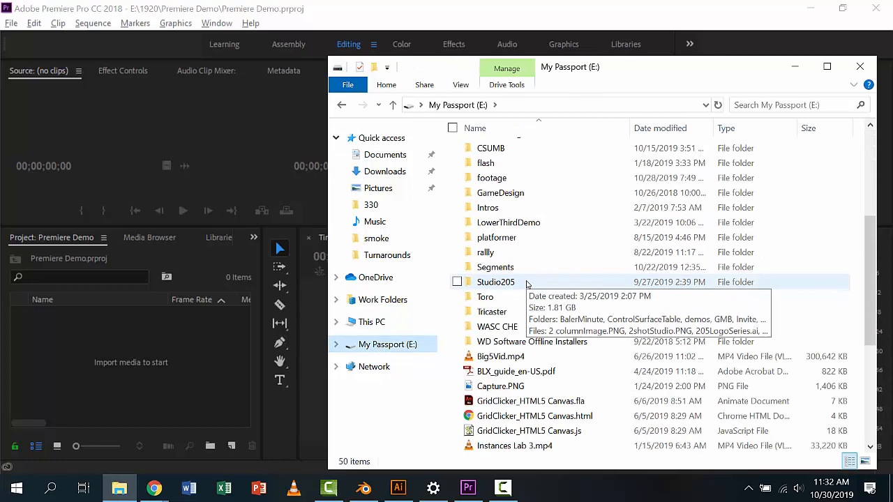
scroll(528, 280, up, 4)
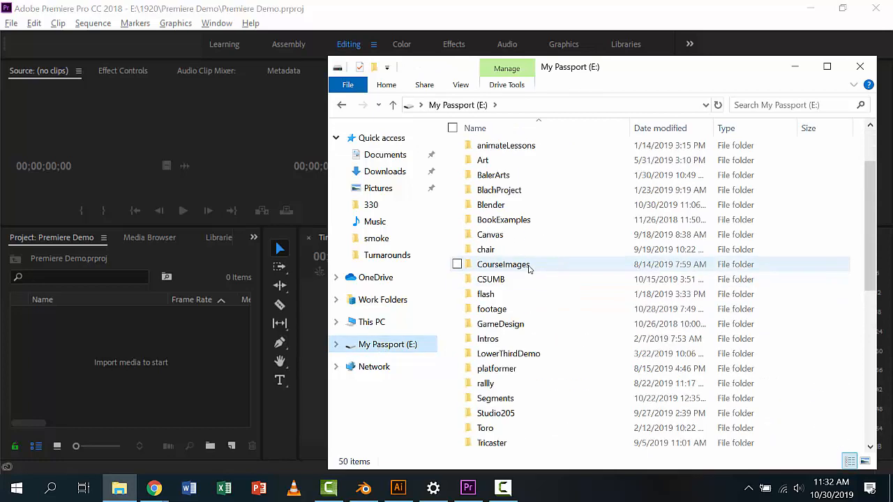
double_click(506, 311)
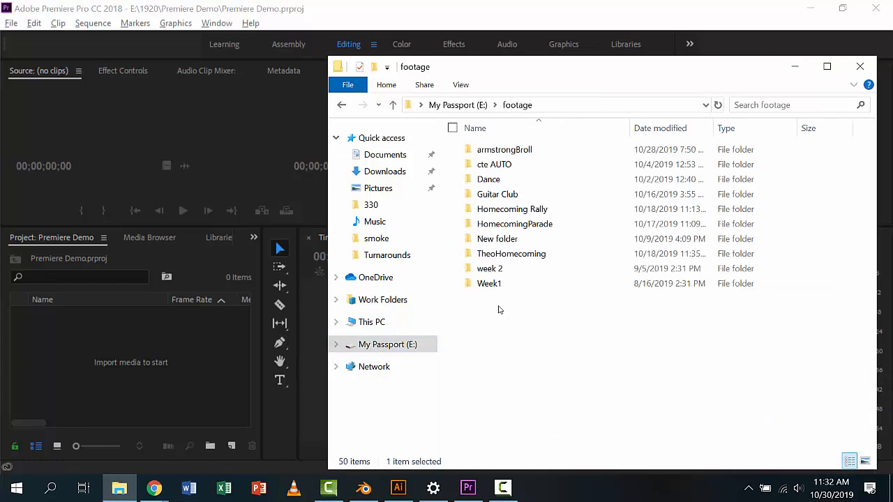
double_click(486, 197)
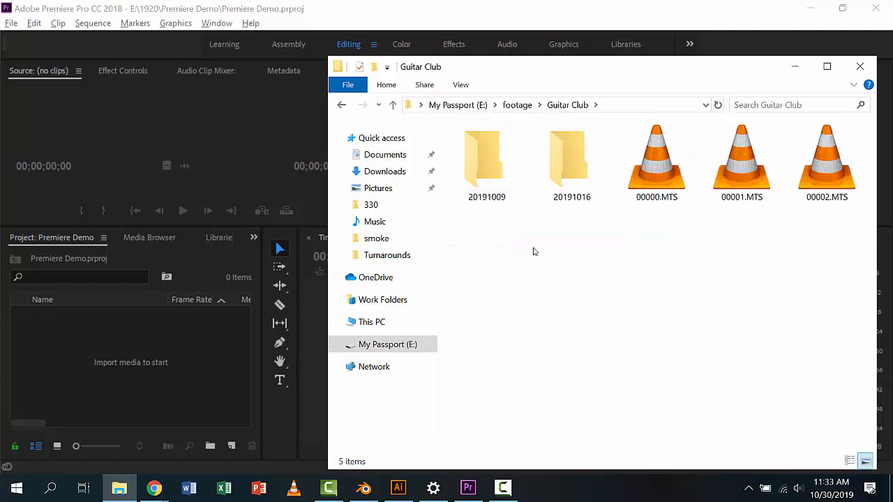
- Import clips 00000.MTS, 00001.MTS and 00002.MTS and the folders 20191009 and 20191016 into the Premiere Pro project
drag(629, 233, 818, 119)
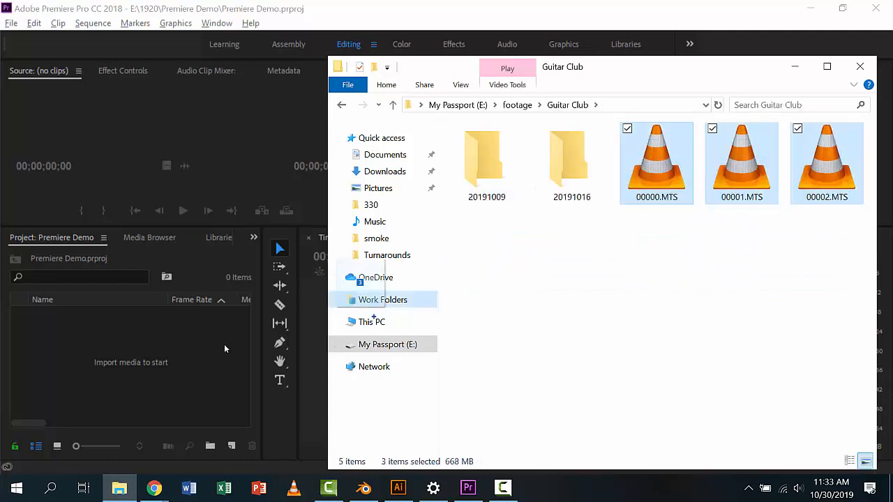
double_click(131, 366)
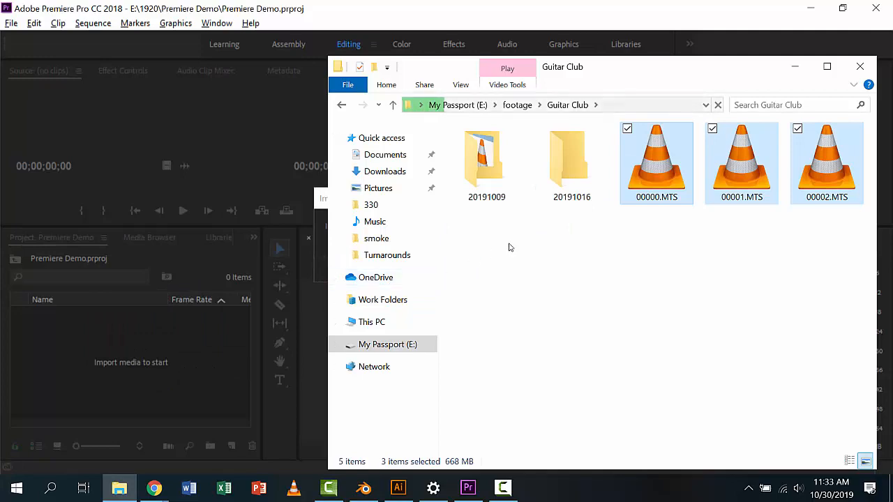
drag(419, 70, 467, 106)
drag(626, 204, 647, 196)
drag(545, 205, 123, 407)
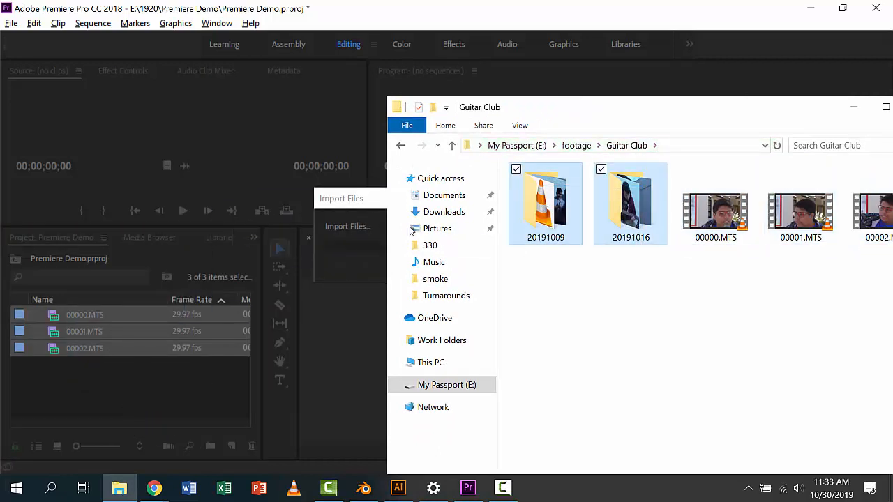
click(528, 6)
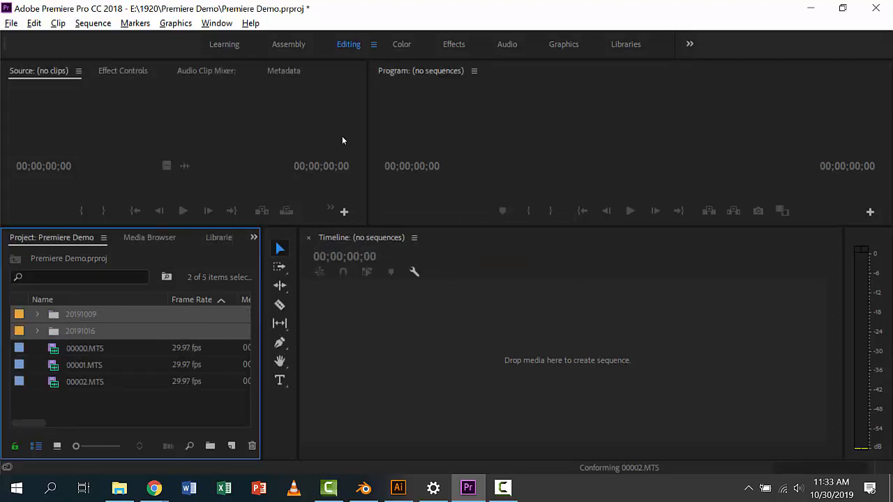
- Load clip 00000.MTS into the Source monitor and make the monitor area taller
click(58, 350)
double_click(59, 350)
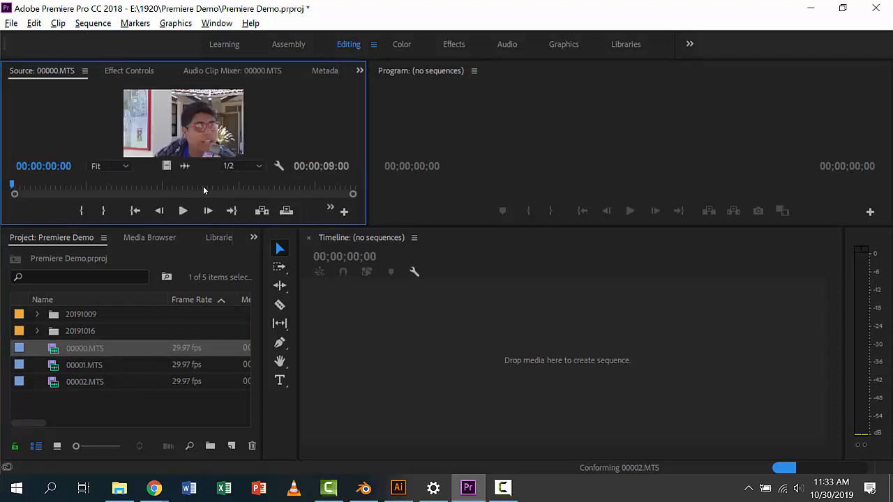
drag(212, 229, 212, 270)
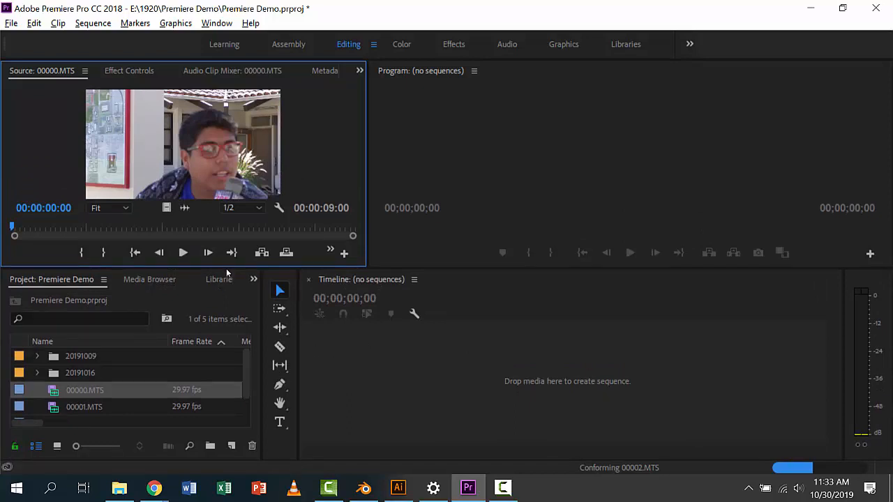
- Create a sequence from clip 00000.MTS in the empty timeline and enlarge the monitors above it
drag(226, 269, 237, 172)
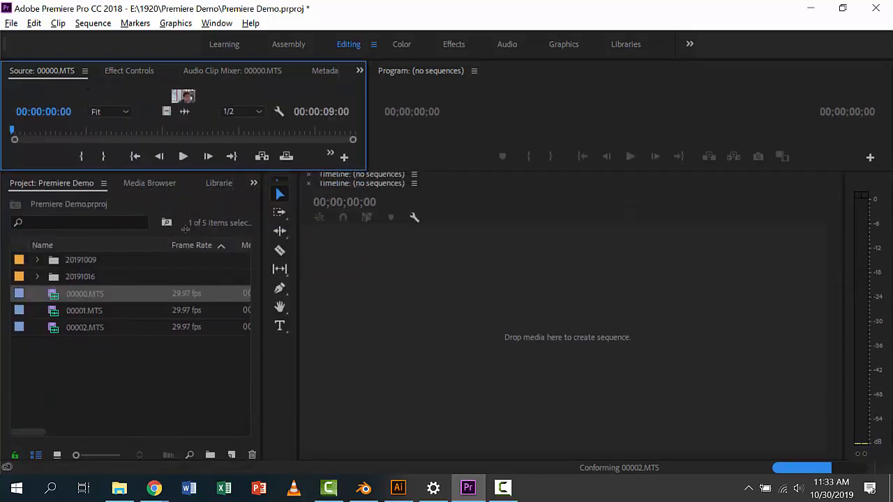
drag(52, 298, 480, 343)
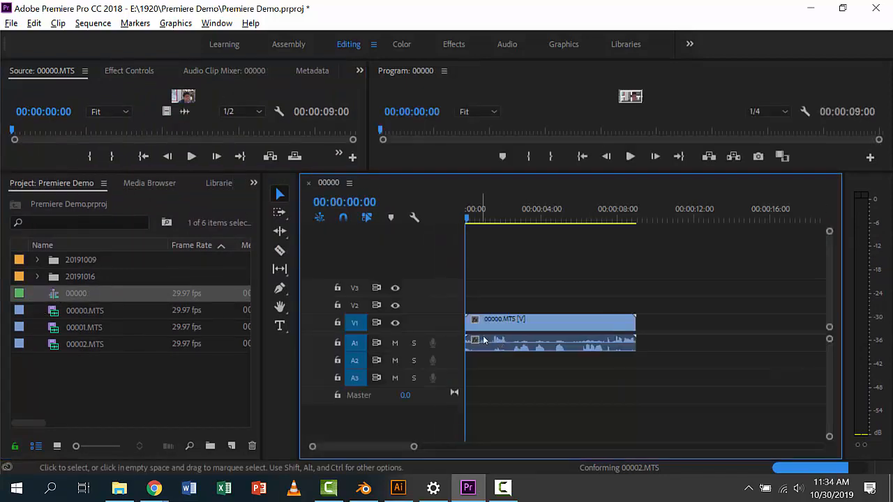
drag(506, 173, 510, 284)
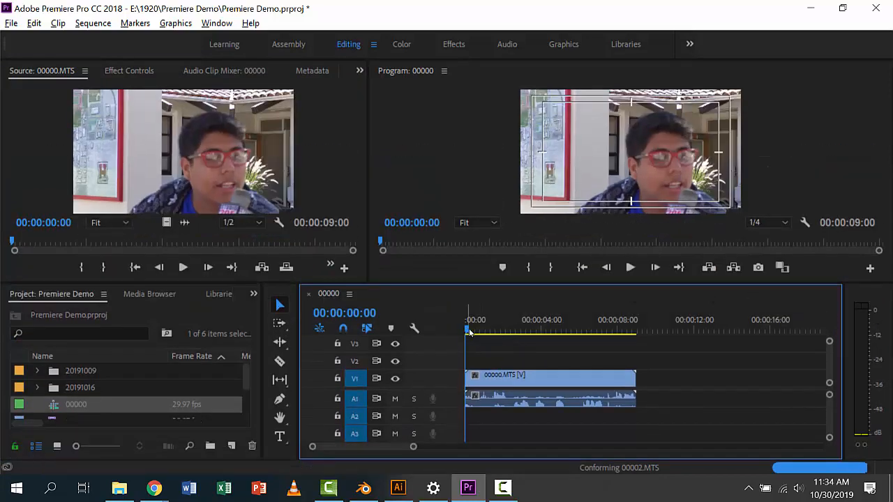
- Scrub through the 00000 sequence and play it back from near the beginning
click(511, 328)
drag(516, 327, 543, 326)
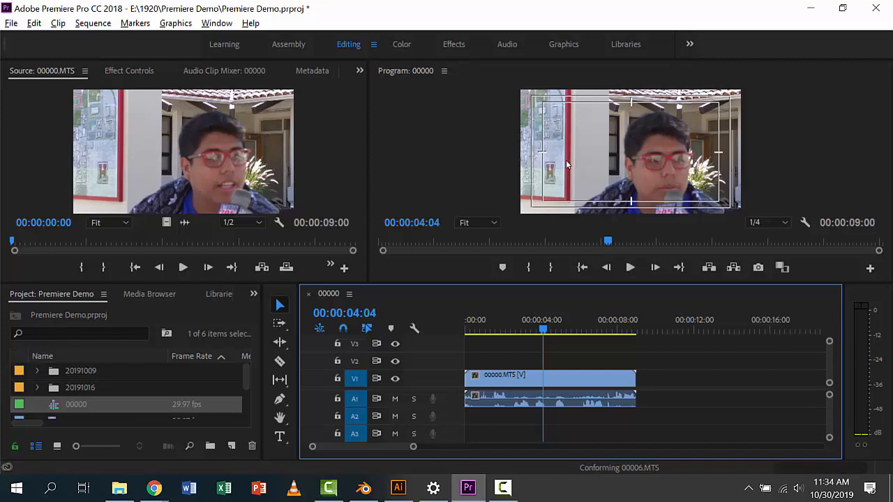
click(551, 332)
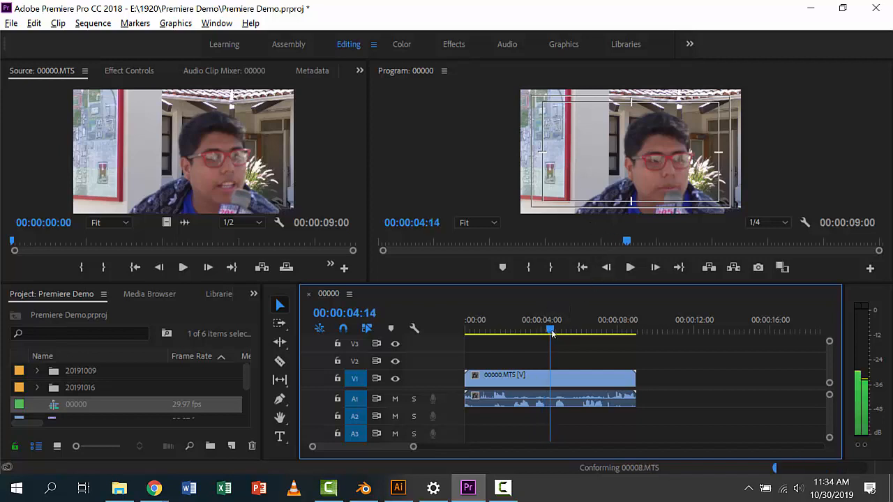
drag(552, 333, 474, 335)
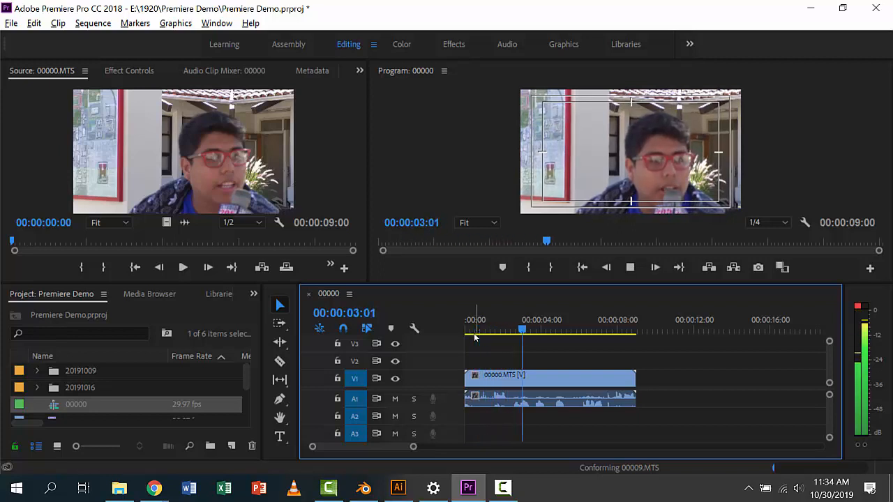
- Stop playback of the sequence and raise the system speaker volume to 84
key(space)
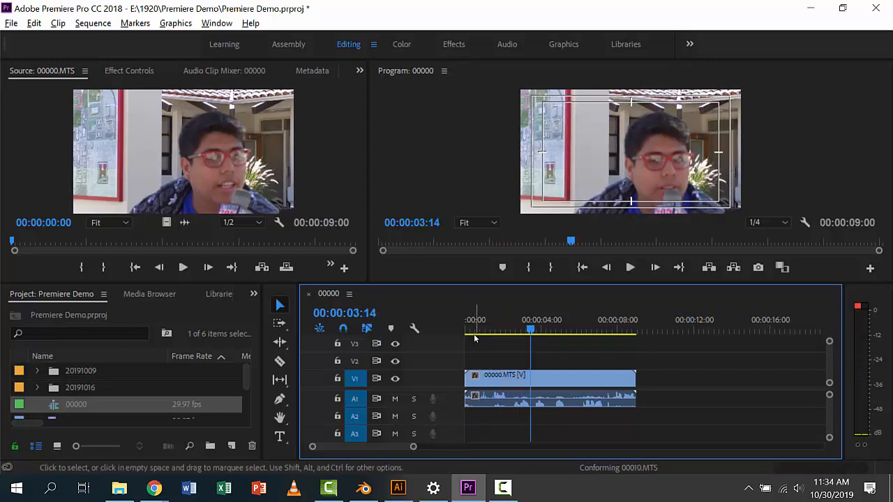
click(797, 491)
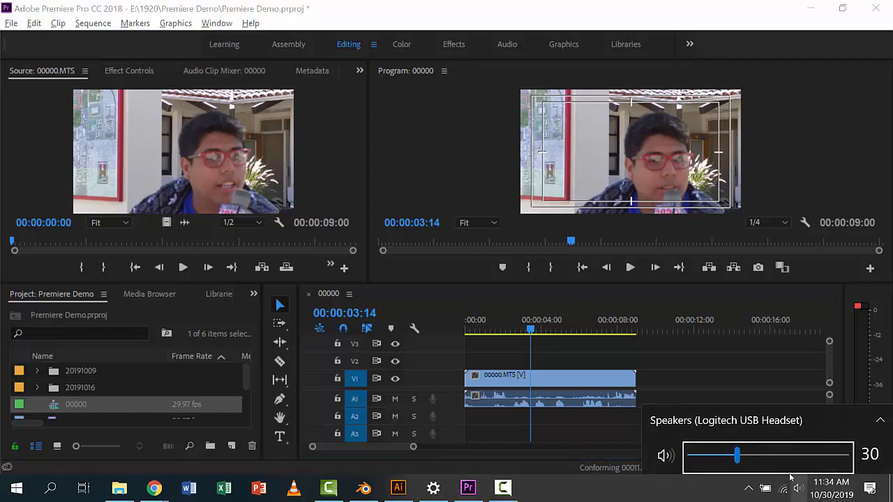
drag(739, 455, 824, 458)
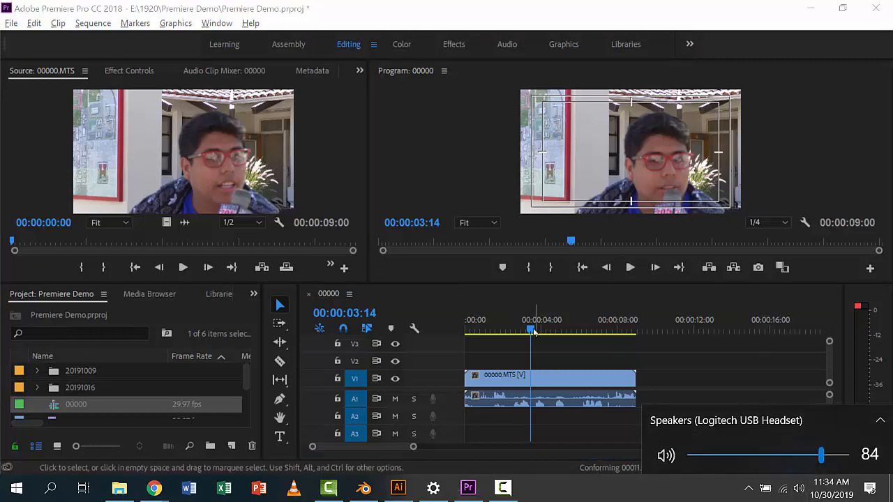
- Replay the 00000 sequence from about three seconds in to check its sound, and stop the playback
drag(532, 331, 524, 332)
key(space)
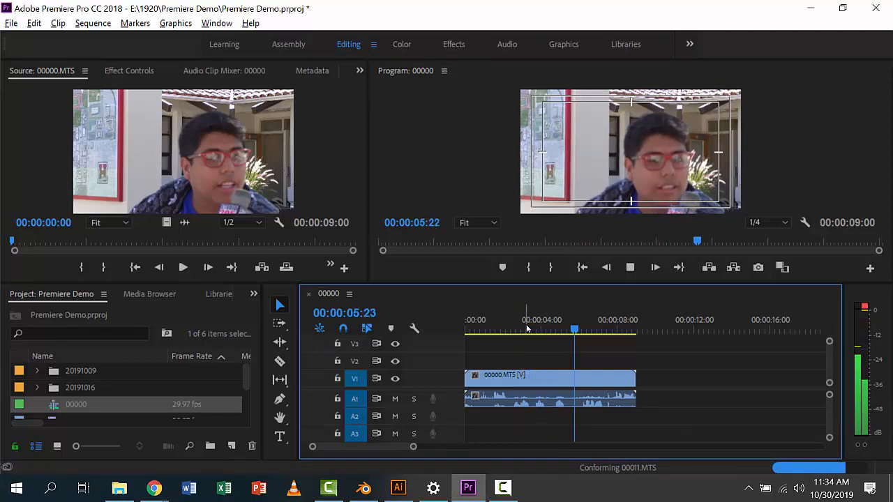
key(space)
- Position the playhead at 00:00:01:13 and make the timeline area taller
drag(582, 330, 492, 341)
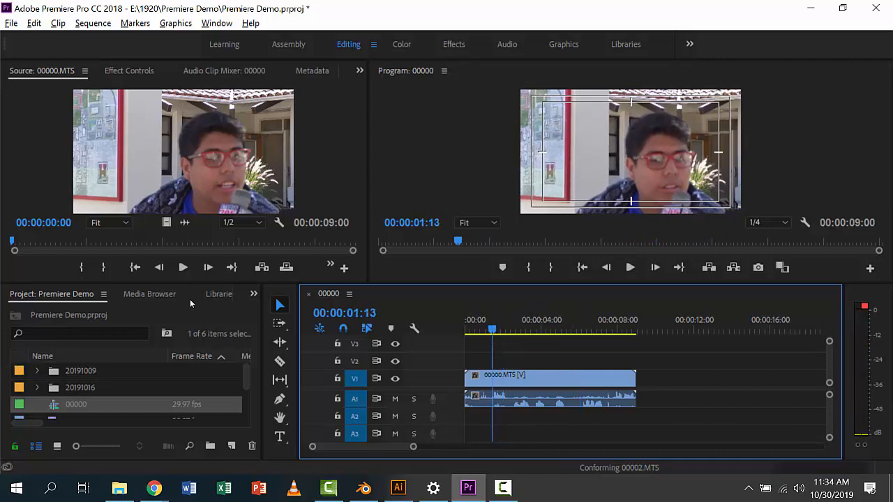
drag(382, 283, 406, 247)
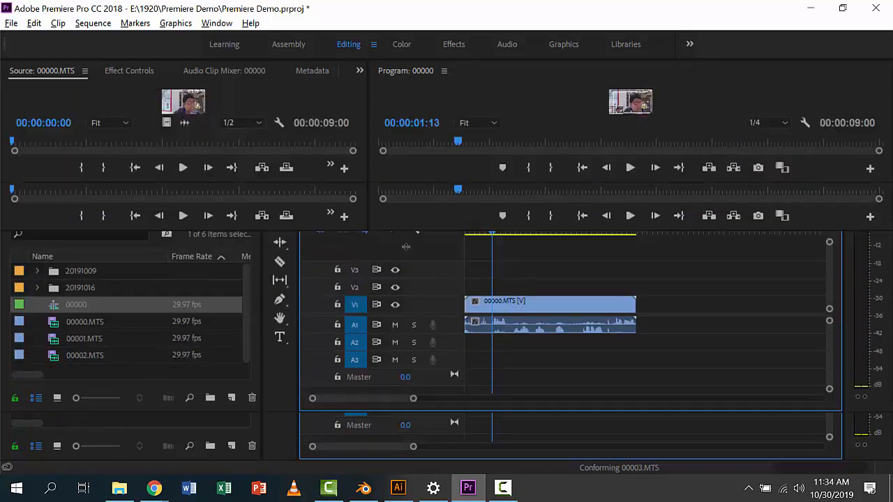
drag(467, 328, 491, 329)
key(ctrl+z)
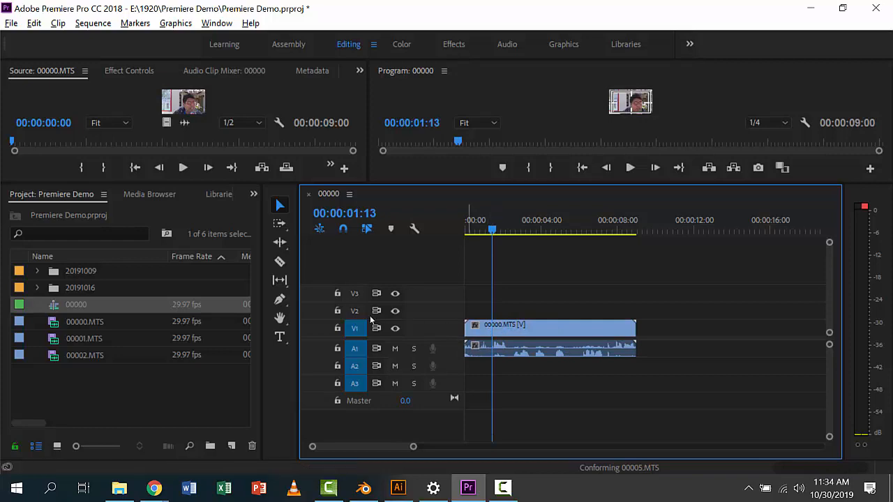
- Split clip 00000.MTS at 00:00:01:13 with the Razor tool and delete the opening piece
click(279, 262)
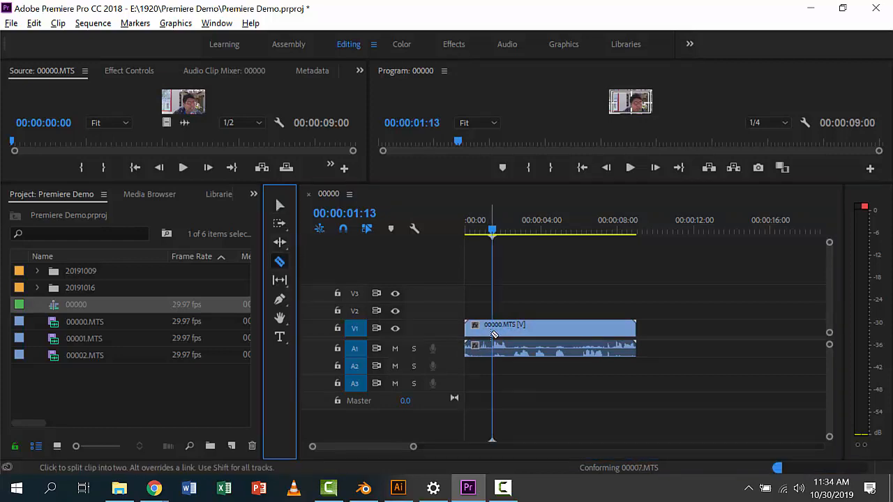
click(494, 328)
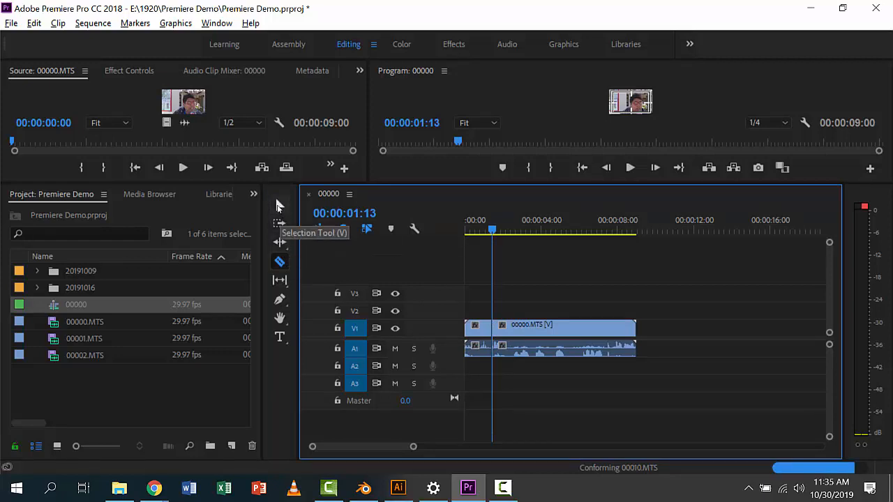
click(277, 206)
click(475, 325)
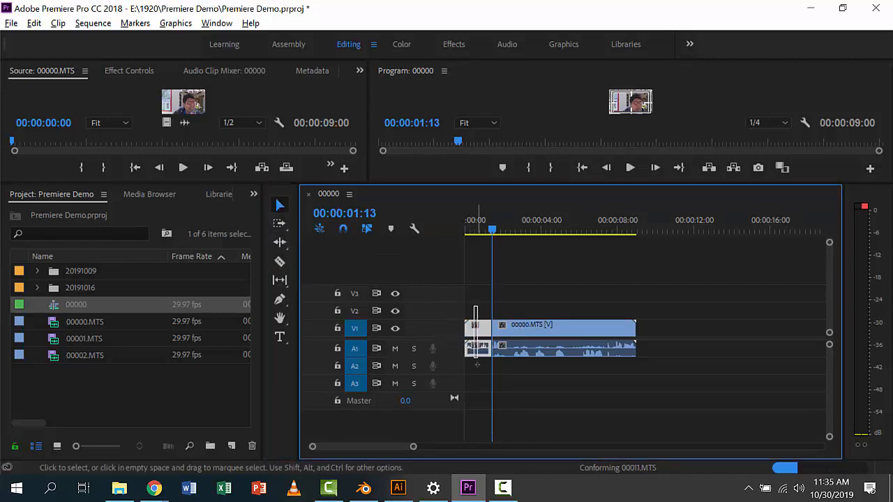
key(Delete)
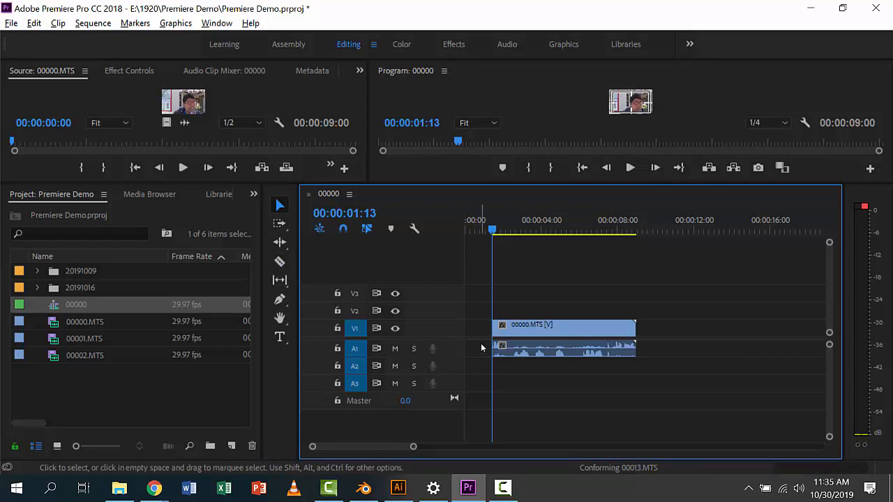
- Move the remaining 00000.MTS clip to the very start of the sequence
drag(525, 332, 599, 333)
click(518, 314)
drag(577, 333, 494, 337)
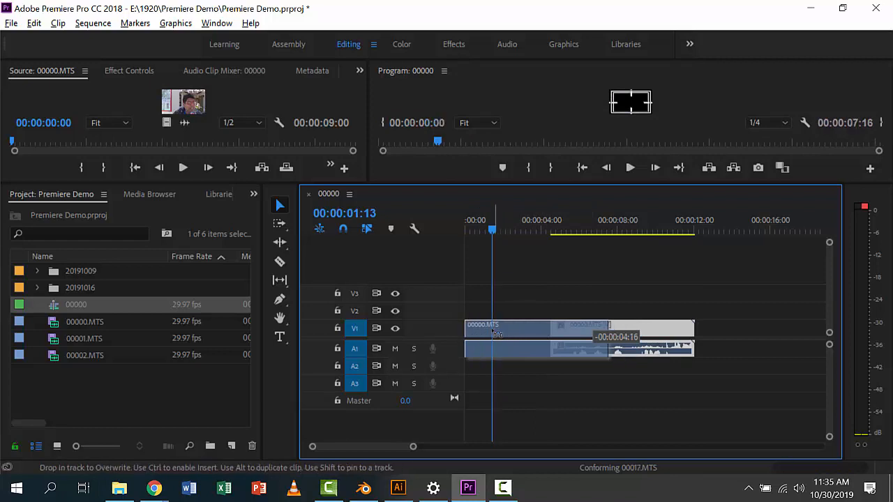
- Trim the clip's beginning to 00:00:00:29 and move the shortened clip back to the start of the sequence
click(483, 231)
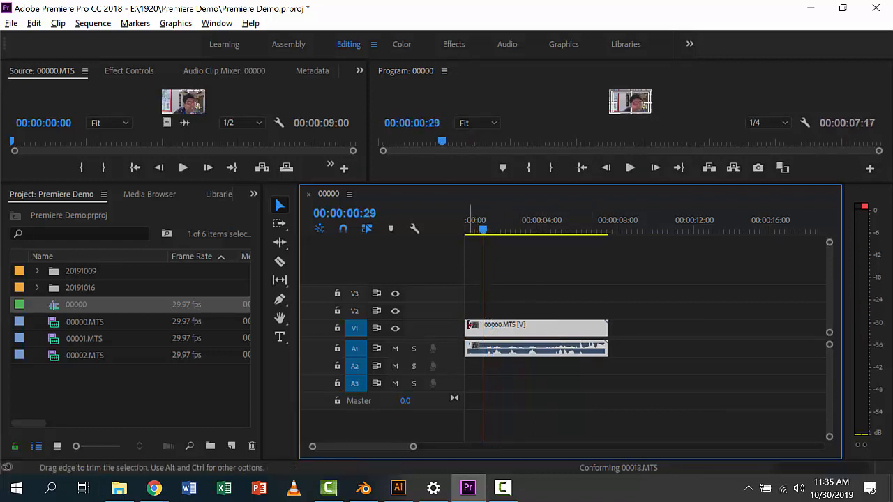
drag(466, 326, 484, 326)
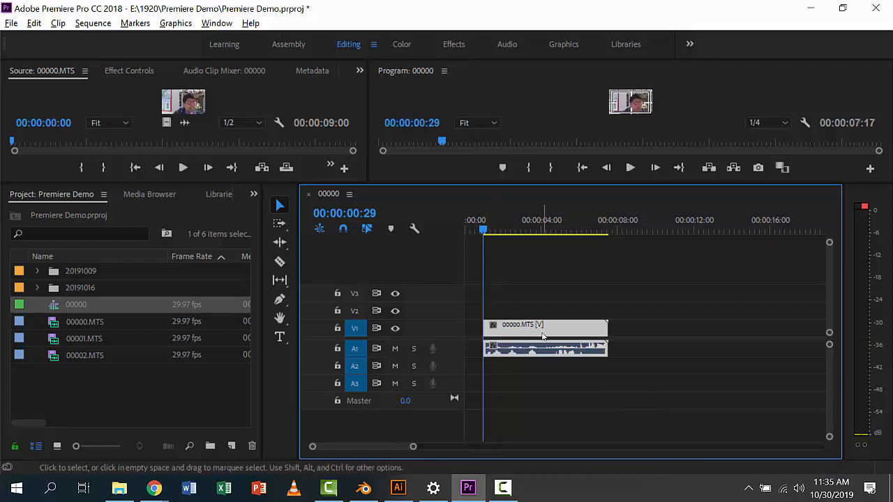
drag(543, 337, 517, 335)
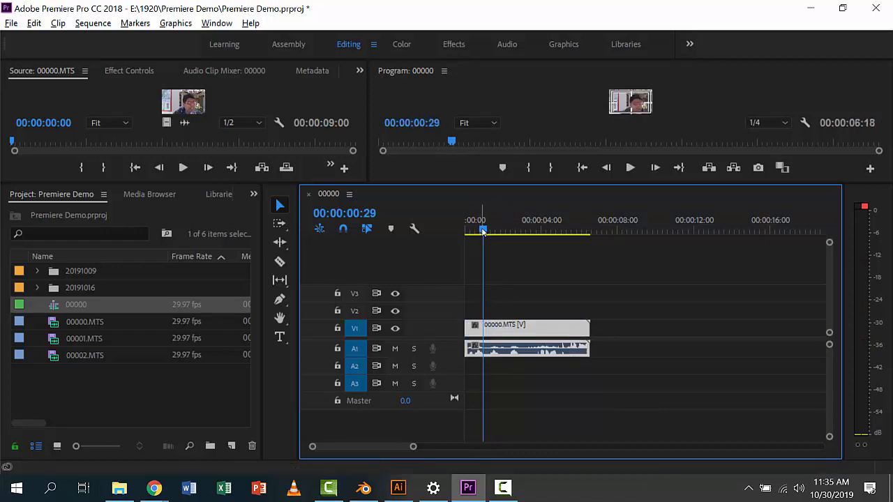
- Split the clip into seven pieces with the Razor tool, including cuts at 00:00:01:03, 00:00:01:25, 00:00:02:07 and 00:00:03:21
drag(482, 230, 486, 233)
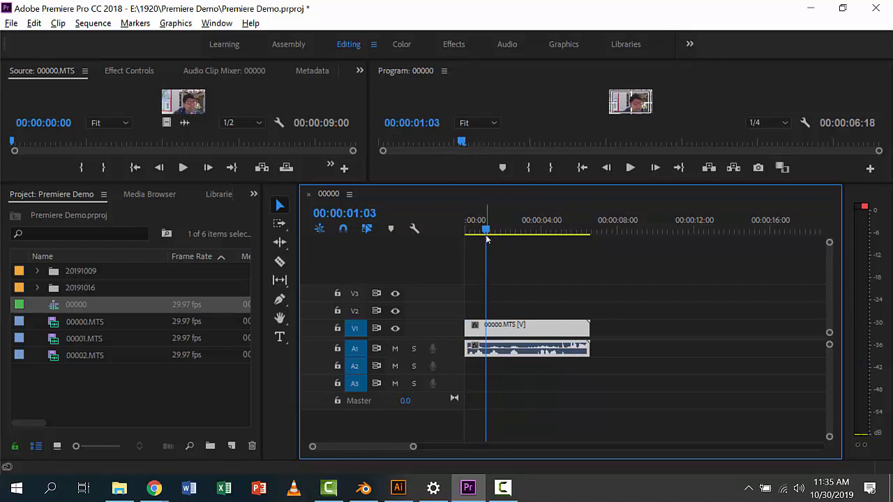
click(280, 262)
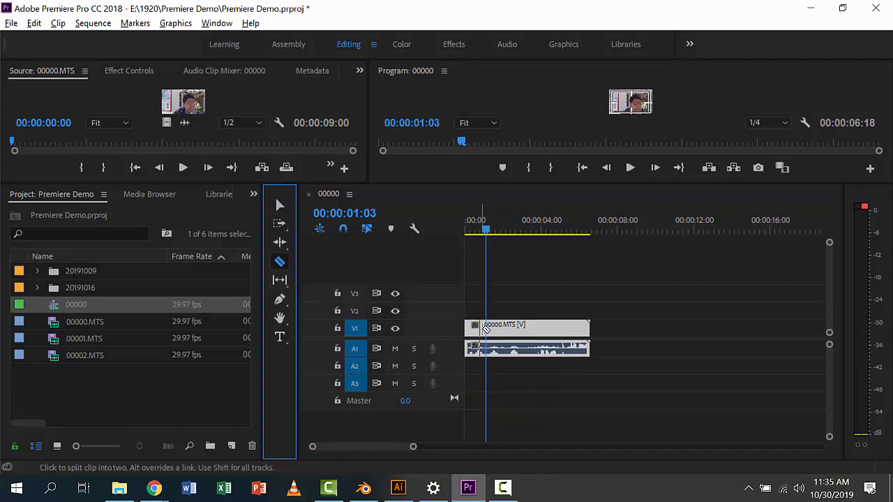
click(492, 326)
drag(488, 237, 500, 234)
click(492, 332)
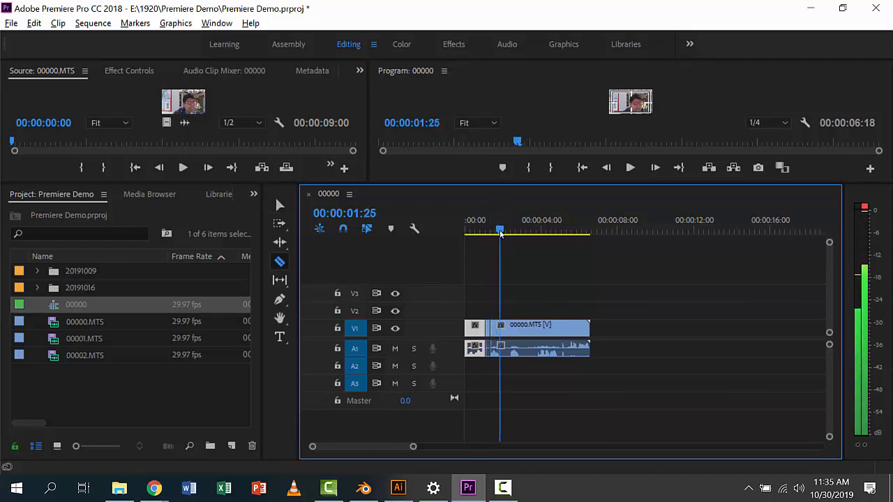
click(504, 330)
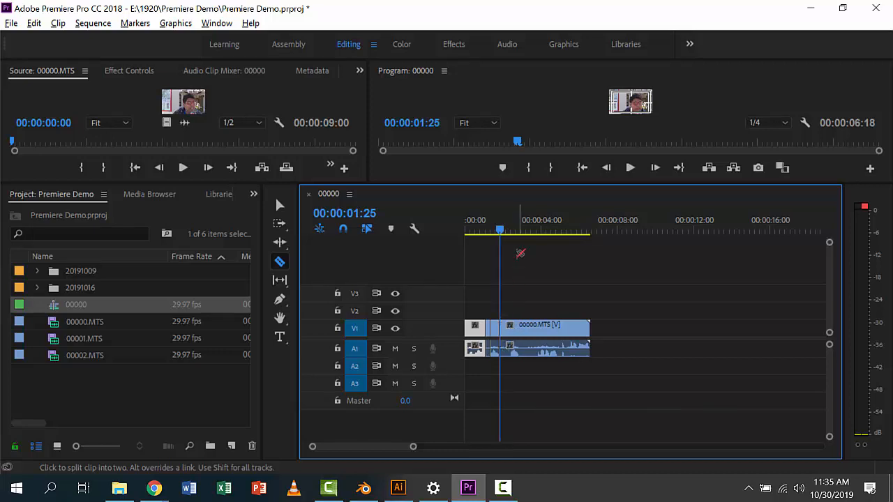
drag(500, 233, 508, 232)
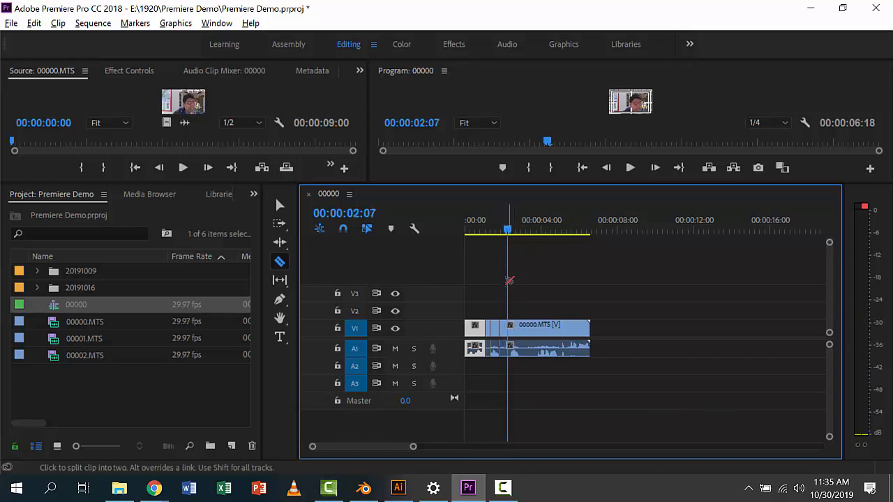
click(512, 327)
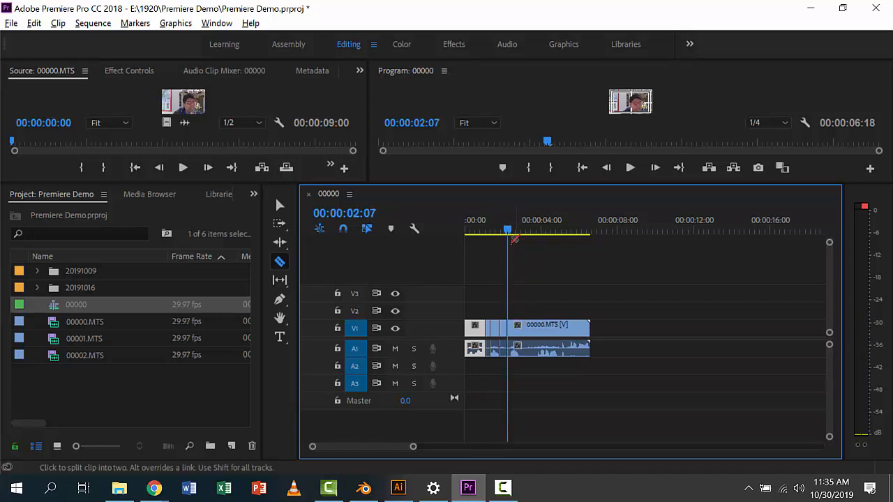
drag(508, 233, 535, 233)
click(524, 330)
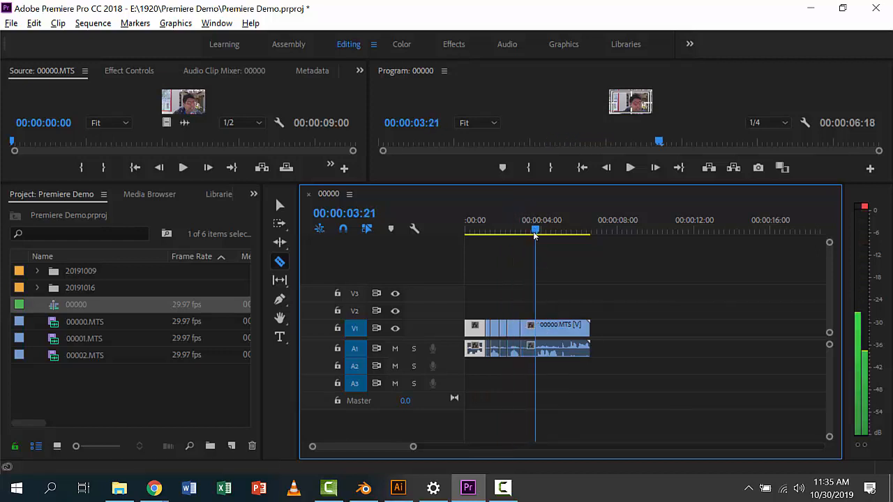
click(539, 328)
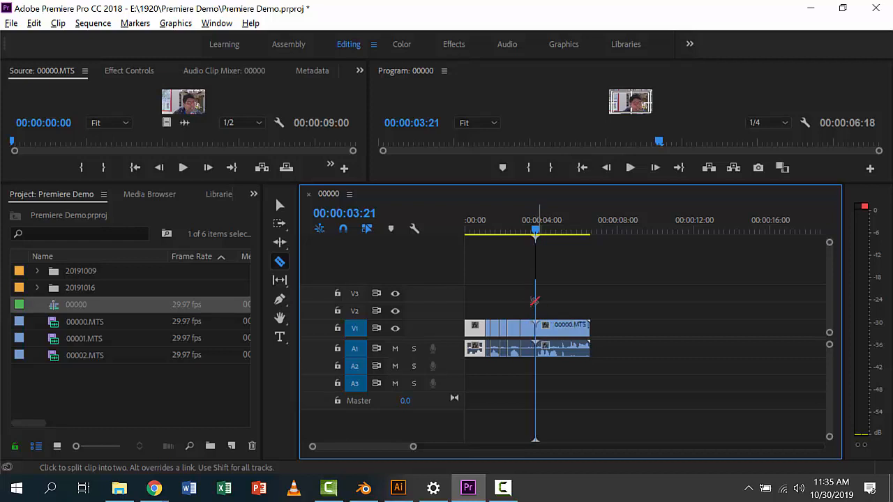
- Delete the second, fourth and sixth pieces of the clip, leaving gaps between the remaining ones
click(278, 204)
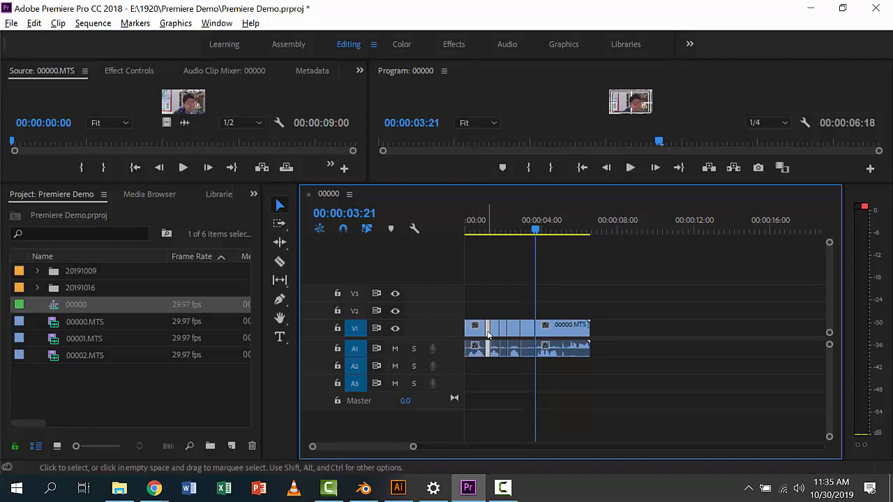
key(Delete)
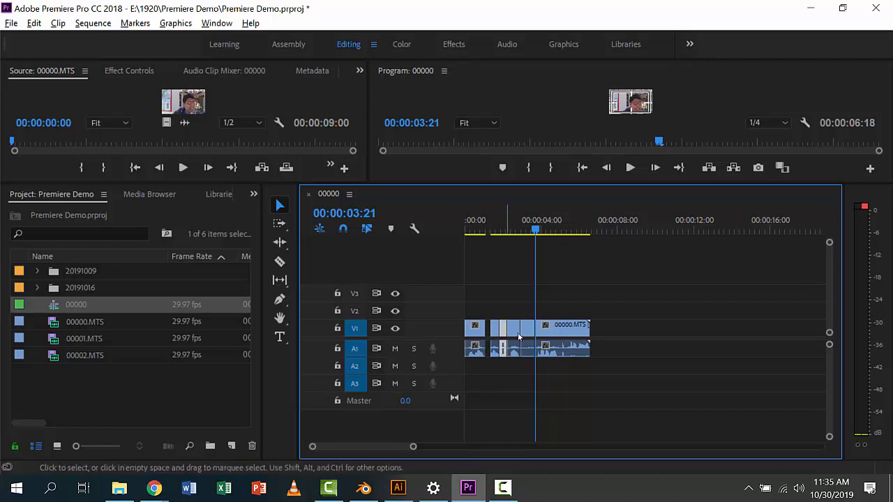
click(528, 331)
key(Delete)
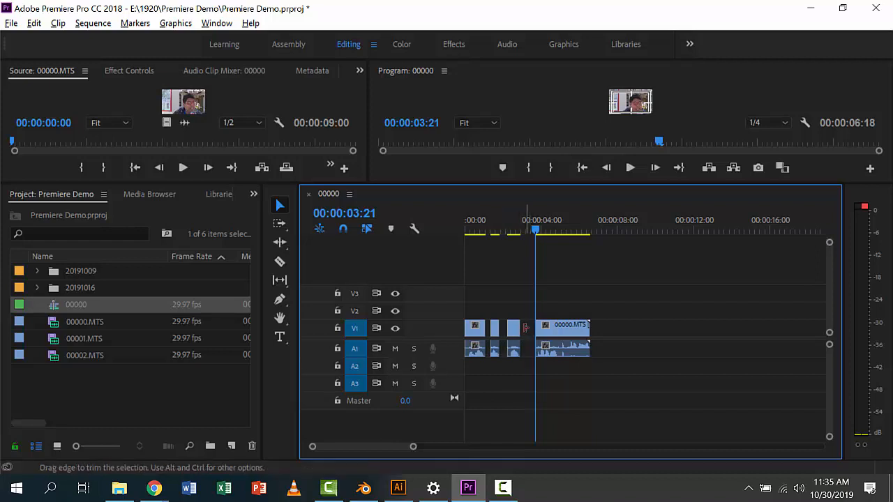
- Close all gaps between the remaining clip pieces in the sequence with the Close Gap command
drag(413, 447, 402, 448)
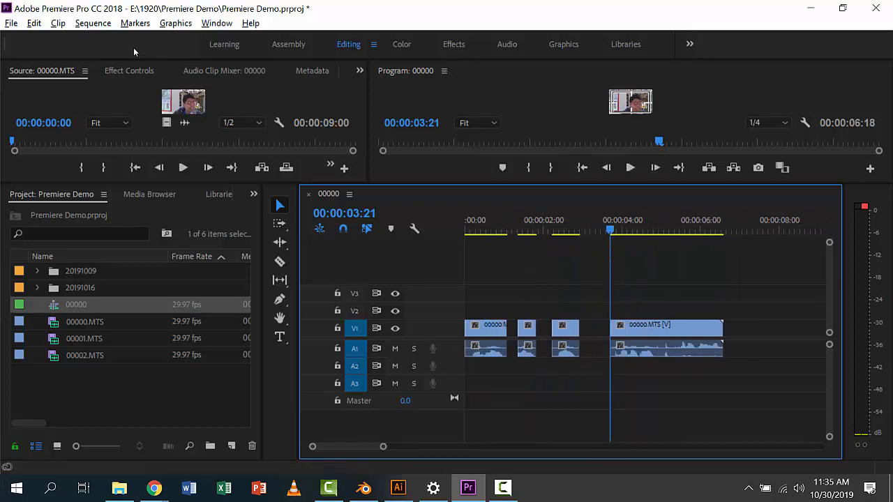
click(93, 23)
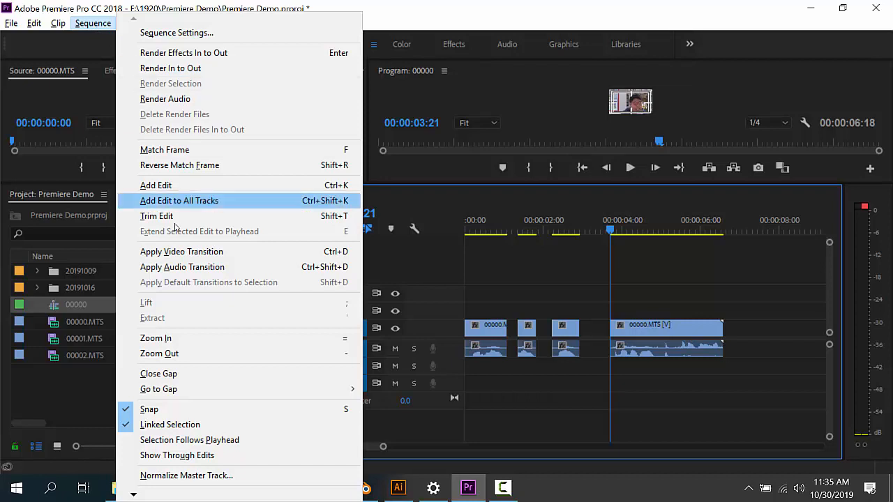
click(177, 376)
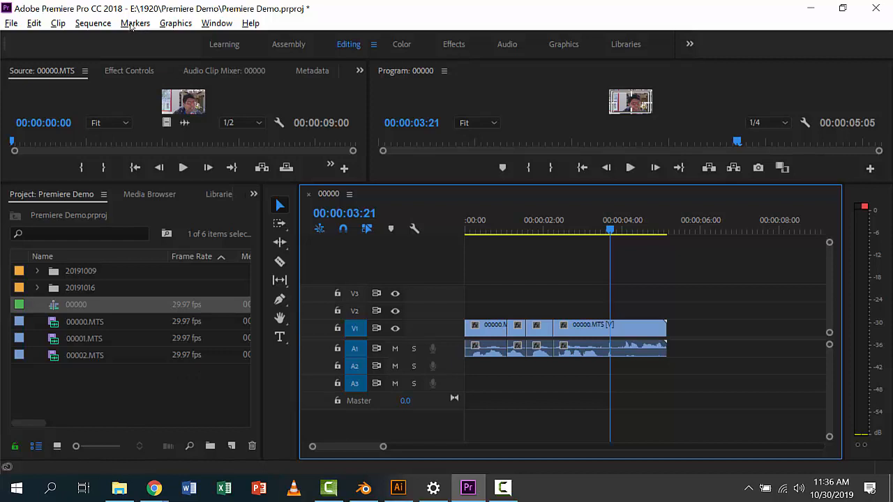
- Undo the gap closing so the clip pieces are spaced apart again
click(93, 23)
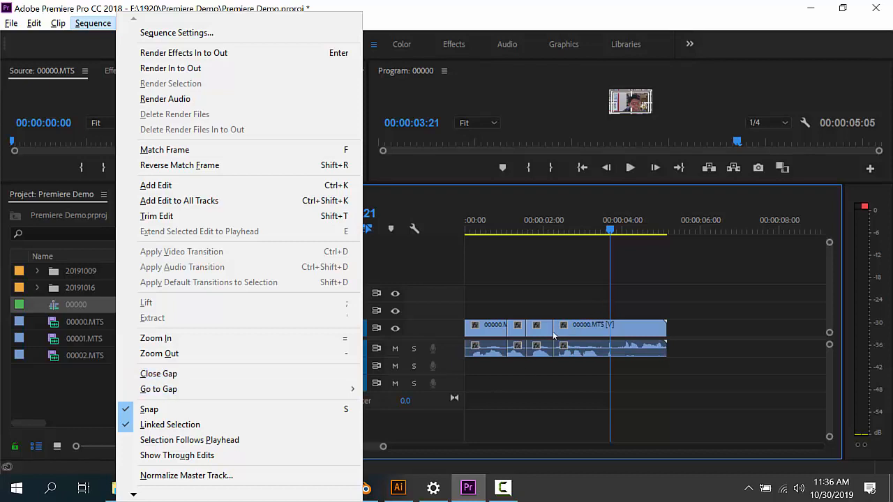
click(550, 301)
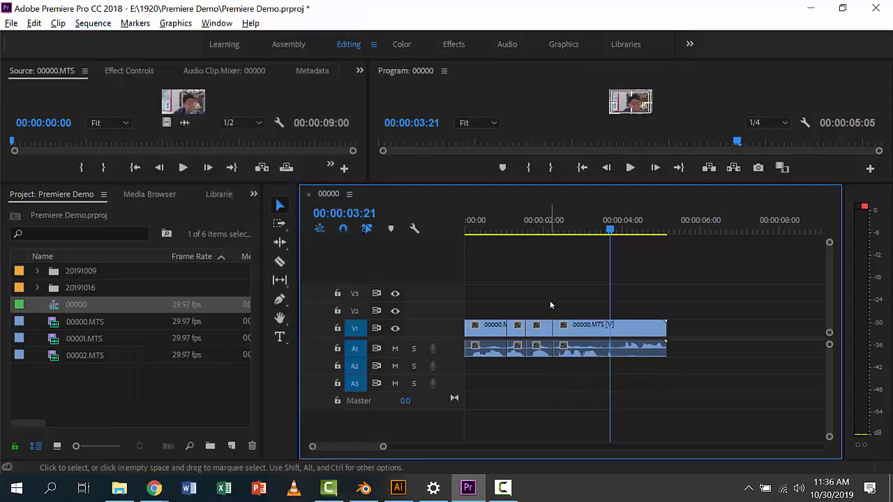
key(ctrl+z)
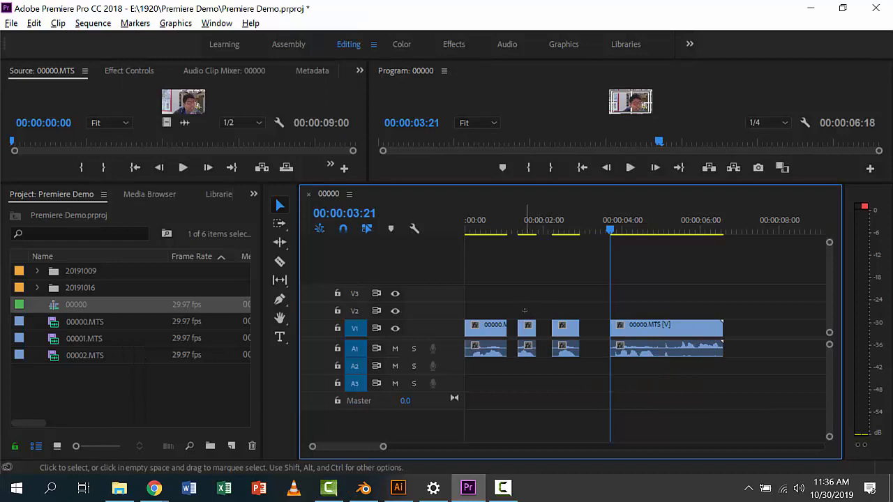
- Try closing the first two gaps manually by shifting the following pieces earlier, and undo both moves
drag(525, 305, 708, 369)
drag(530, 331, 519, 331)
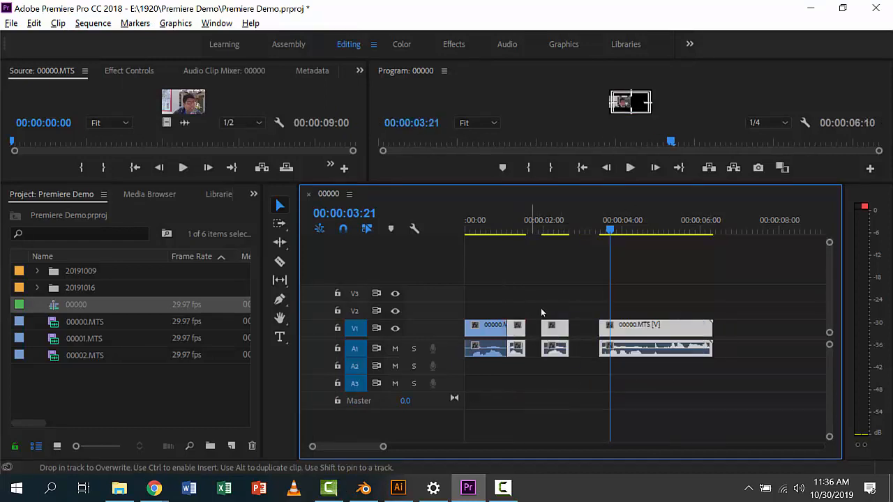
drag(556, 298, 668, 366)
drag(560, 332, 550, 332)
key(ctrl+z)
key(ctrl+z)
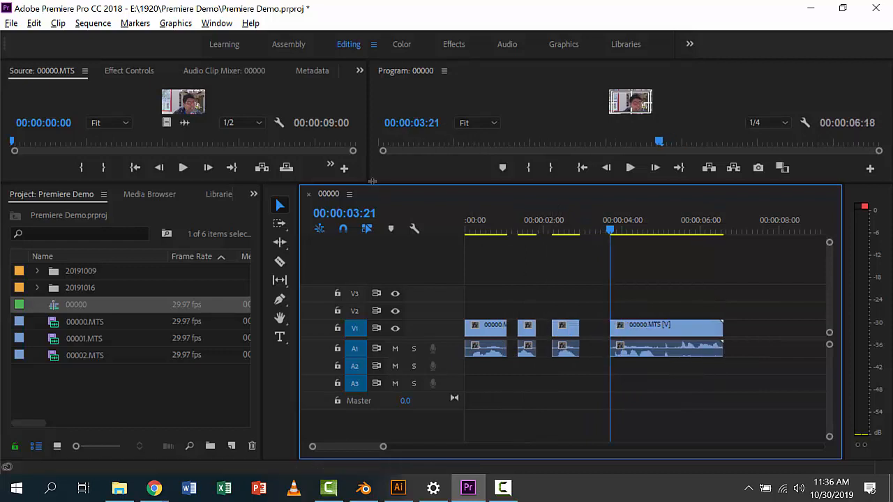
- Close all gaps between the remaining clip pieces with Close Gap, and select 00000.MTS in the expanded 20191016 bin
click(100, 24)
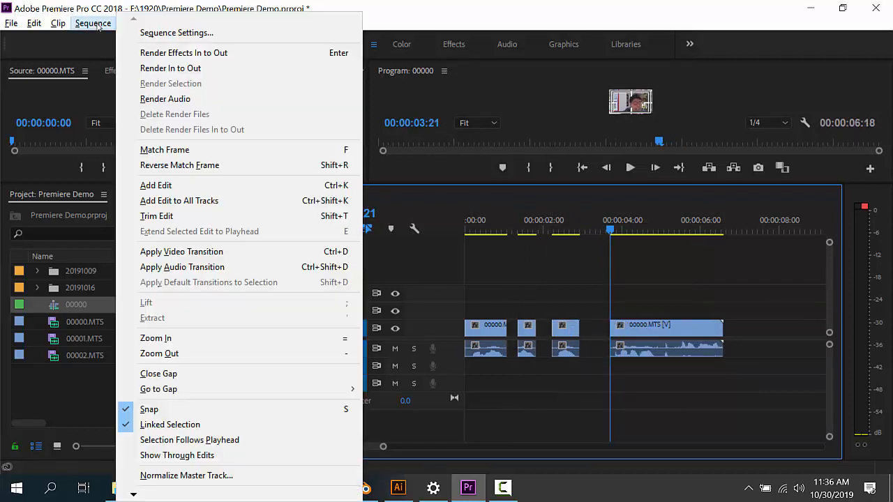
click(196, 375)
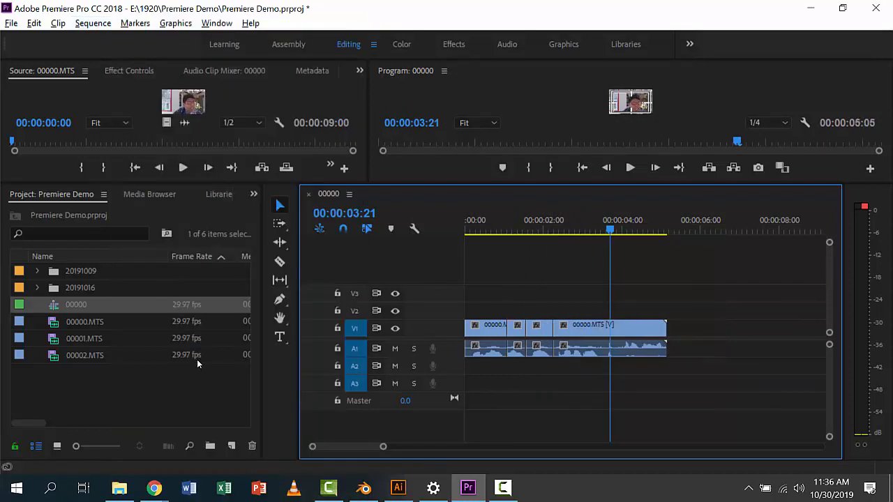
click(37, 288)
click(64, 307)
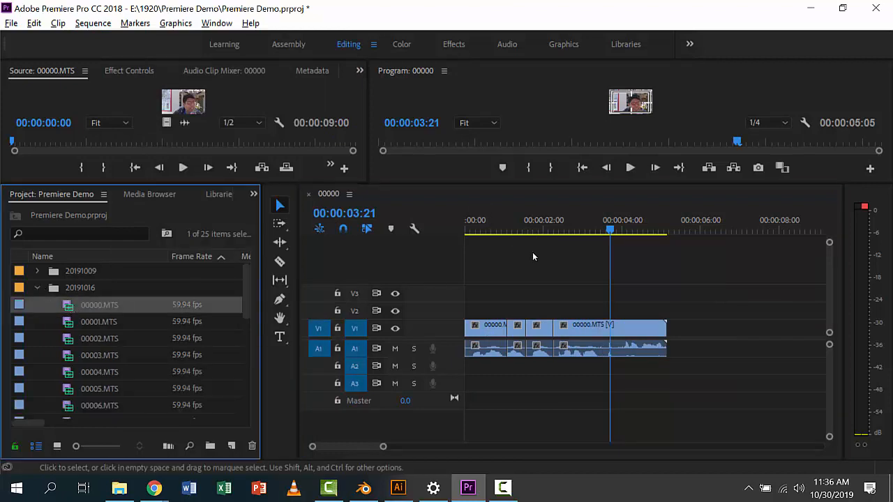
- Enlarge the monitors and play the joined clip pieces across the cuts, starting at about 00:00:00:27
drag(575, 185, 575, 329)
drag(535, 377, 501, 377)
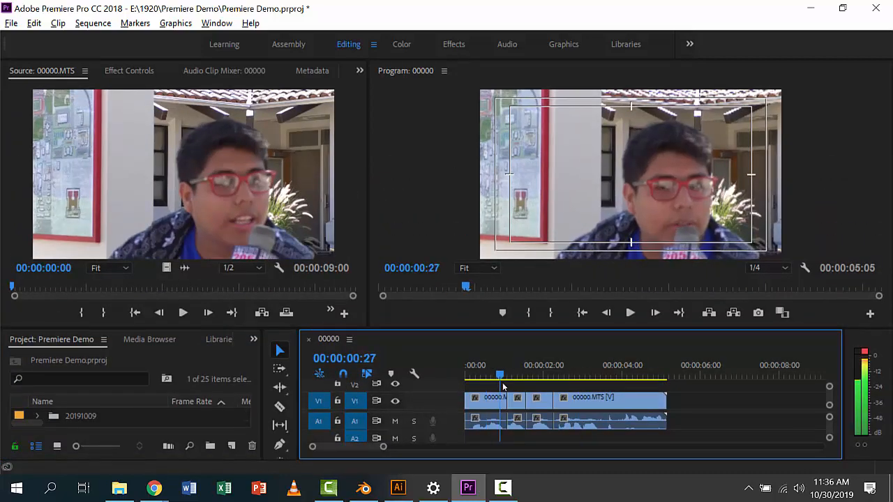
key(space)
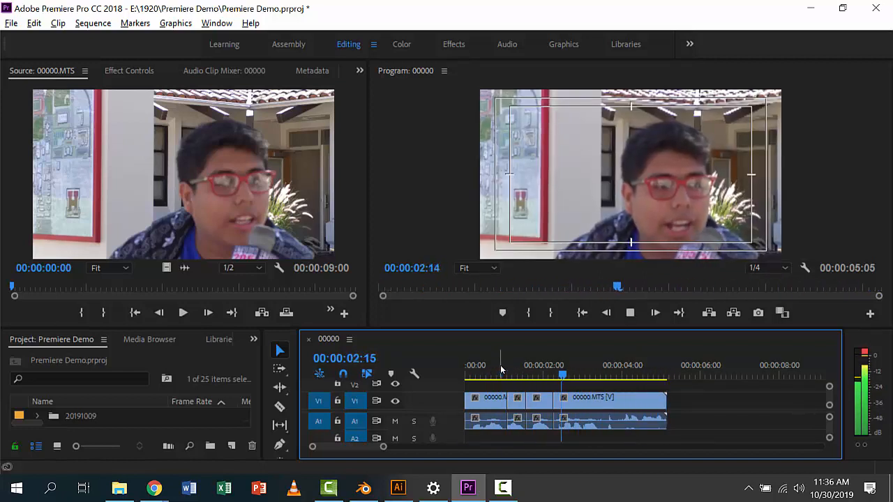
key(space)
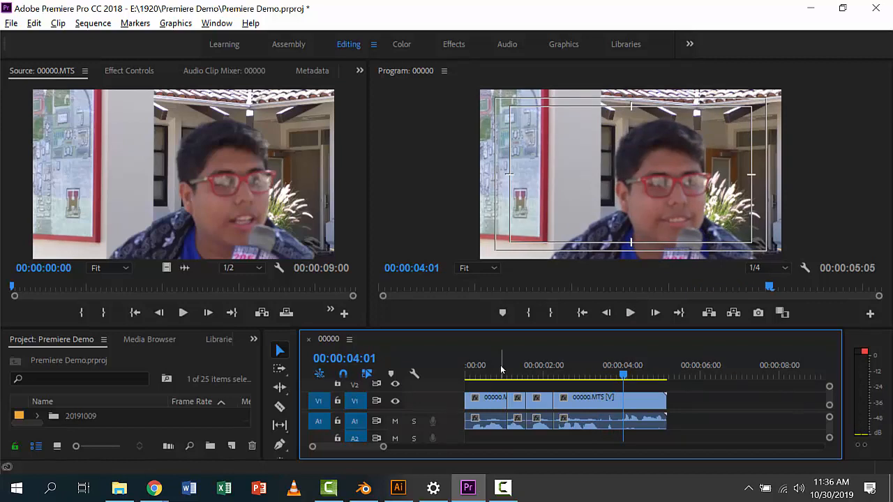
click(501, 369)
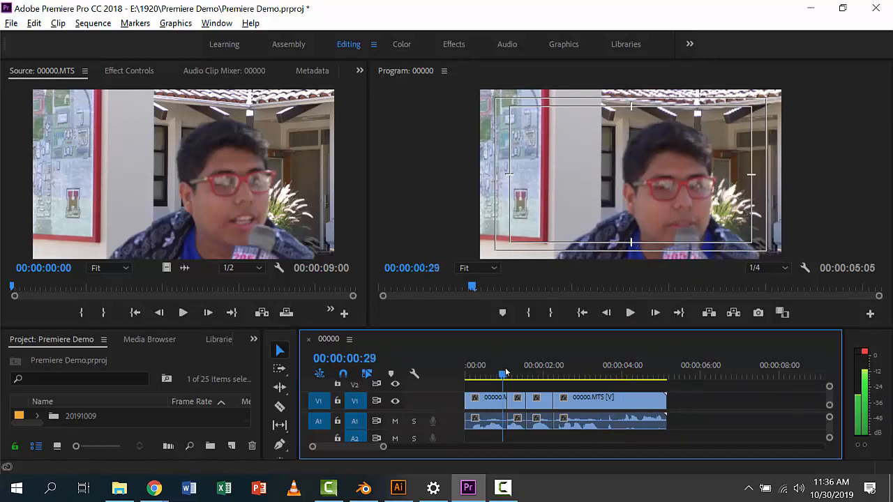
- Delete the short second clip piece from the sequence and close the gap it leaves
drag(489, 327, 489, 189)
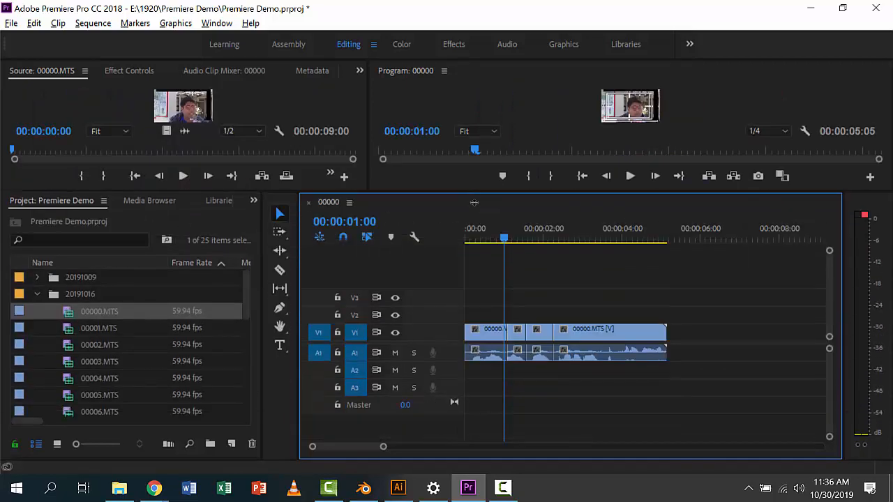
key(Delete)
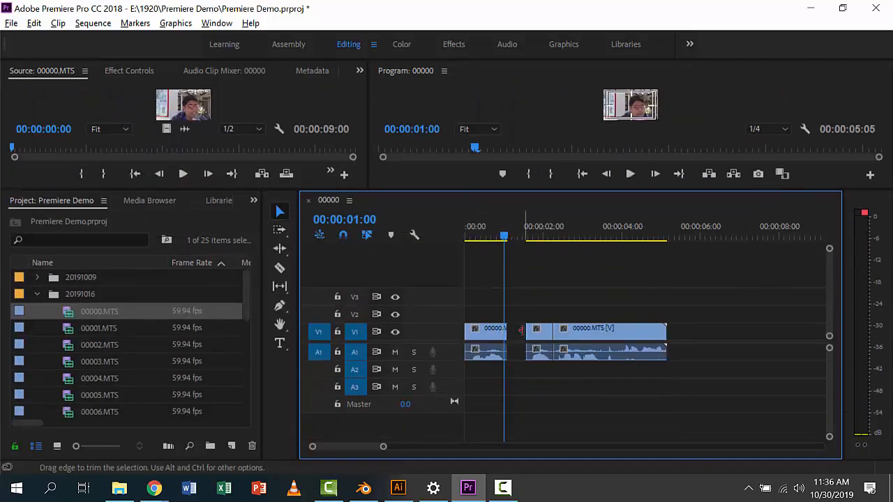
click(106, 27)
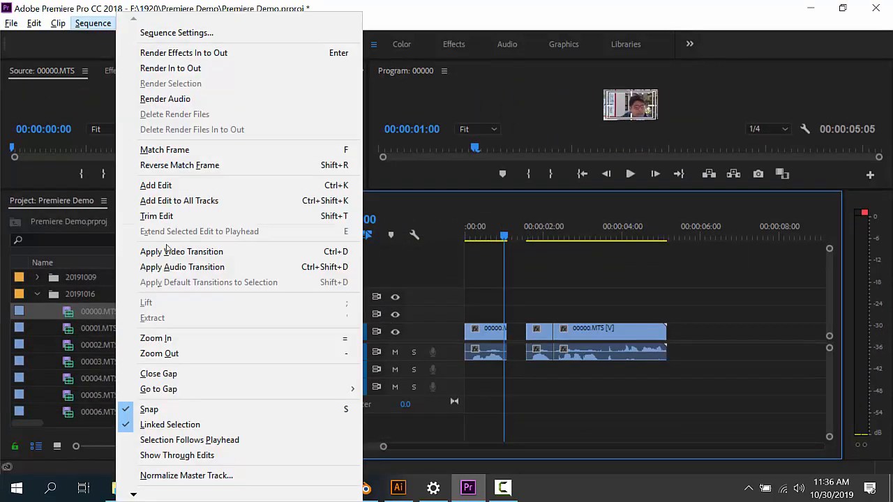
click(193, 372)
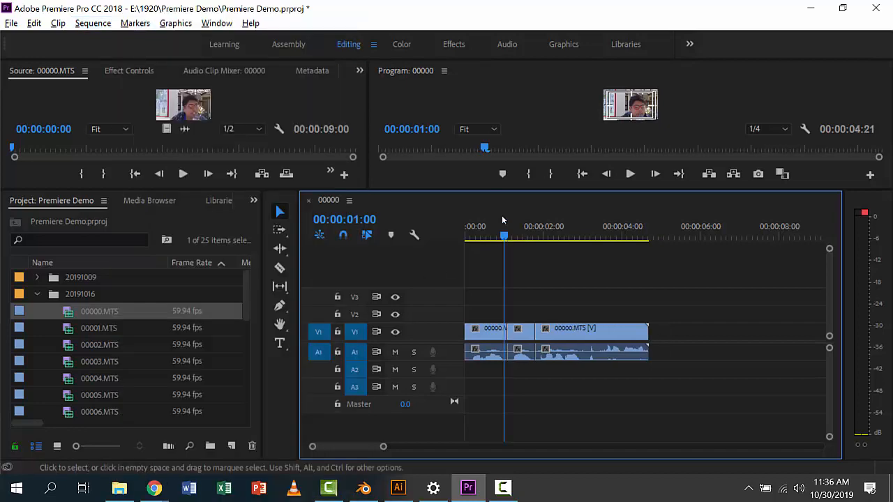
- Enlarge the monitors and play the shortened sequence from just before the first cut
drag(494, 190, 493, 357)
key(space)
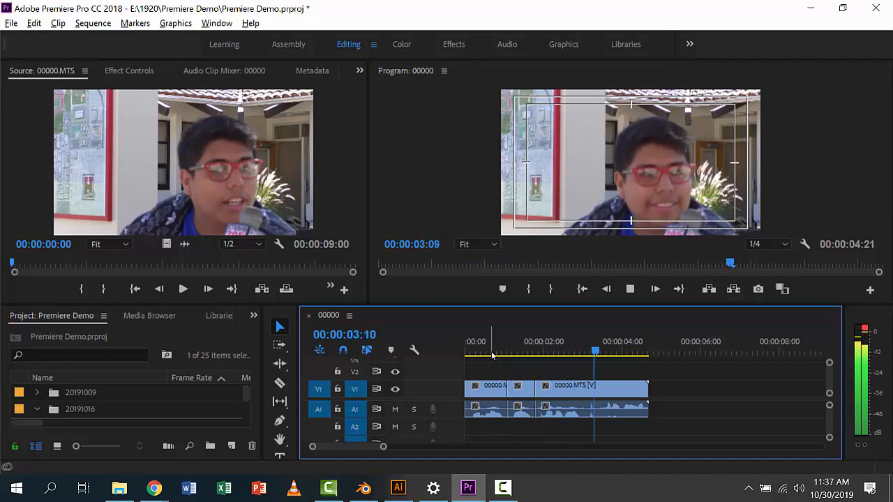
click(509, 351)
click(500, 353)
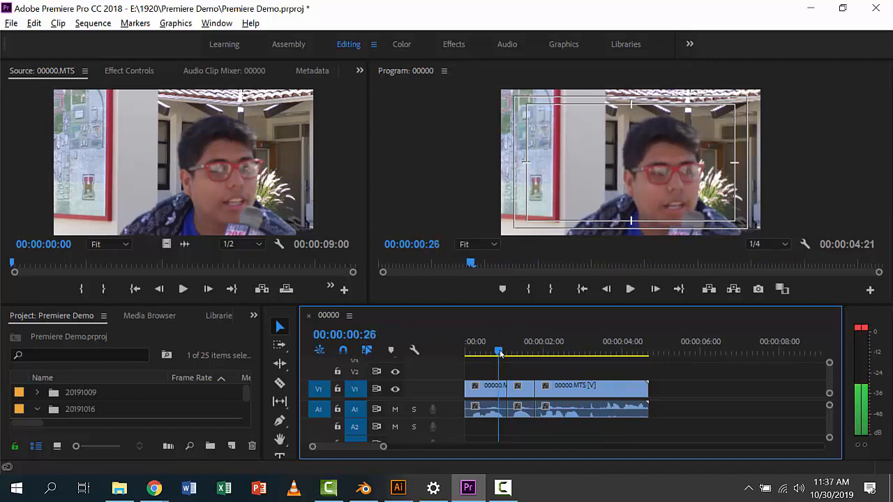
key(space)
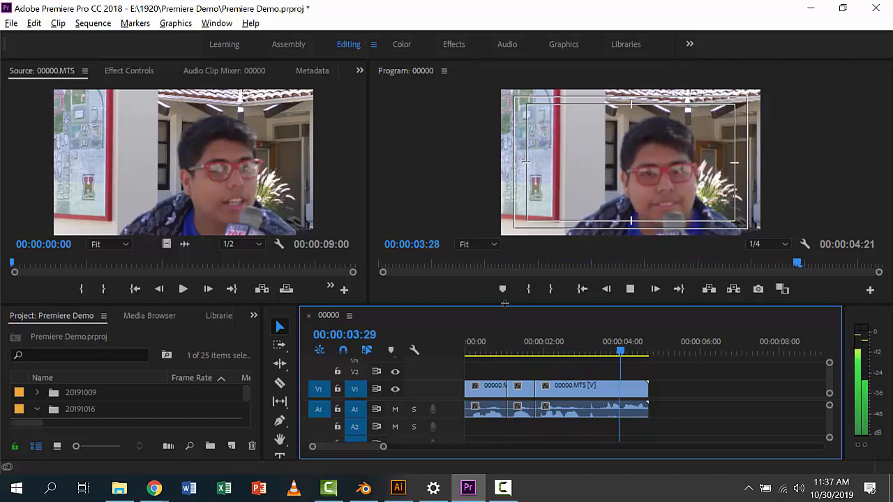
- Open 00000.MTS from the 20191016 bin in the Source monitor and mark its in point at 00:00:03:32
drag(464, 305, 462, 187)
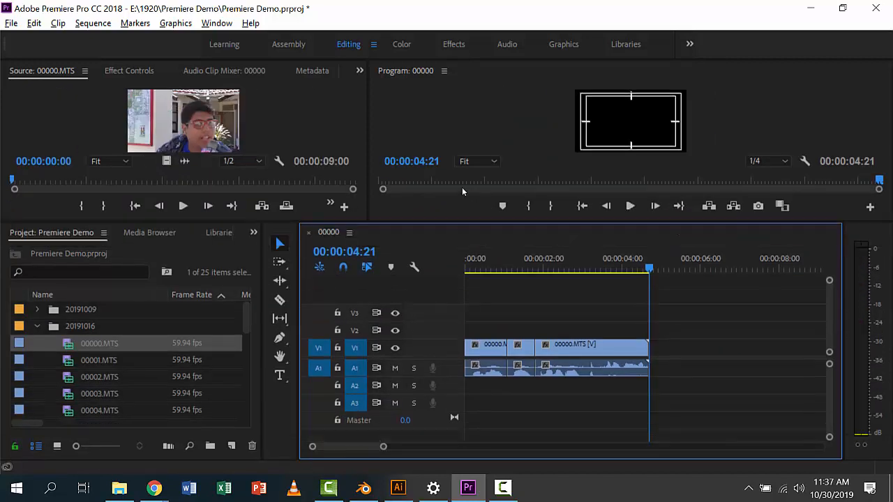
double_click(79, 344)
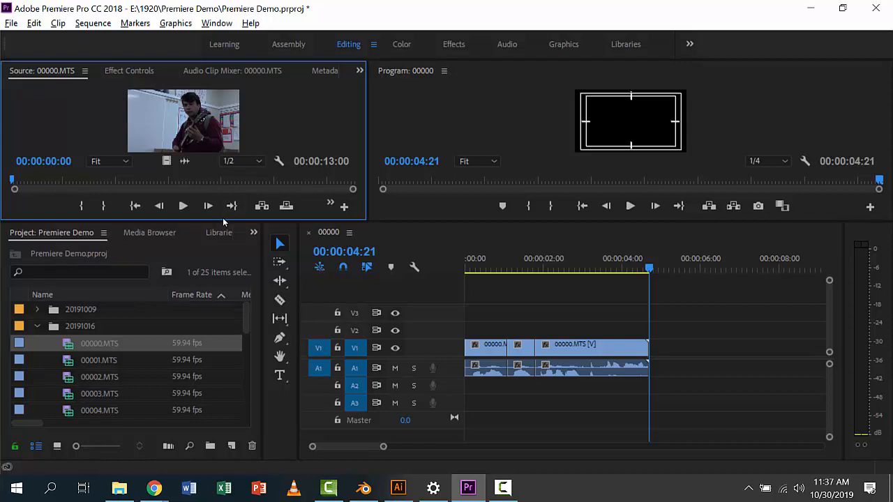
drag(225, 221, 225, 275)
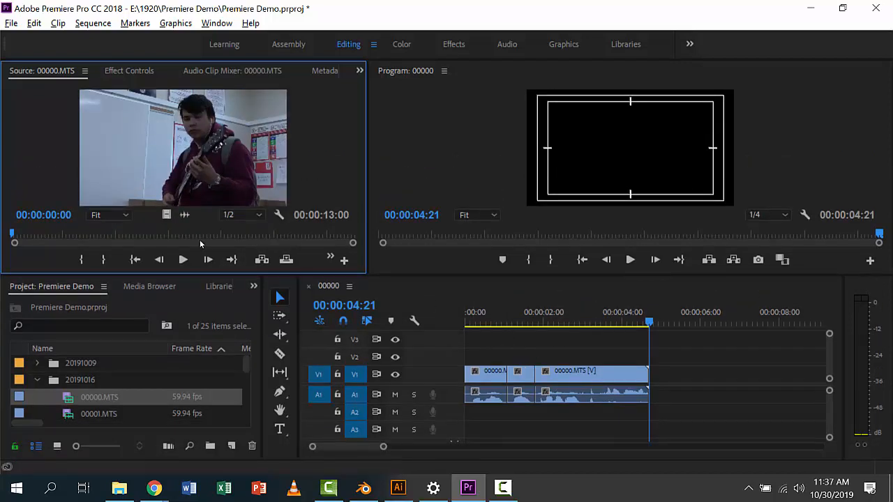
drag(16, 234, 103, 234)
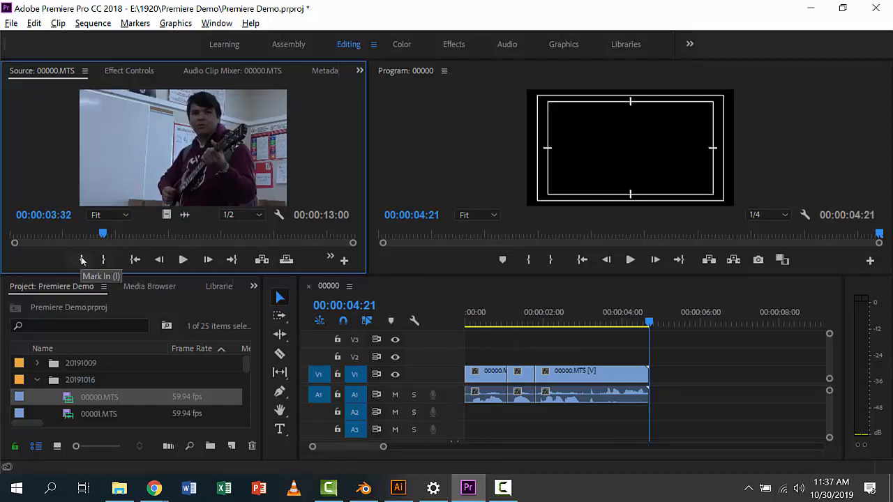
click(82, 260)
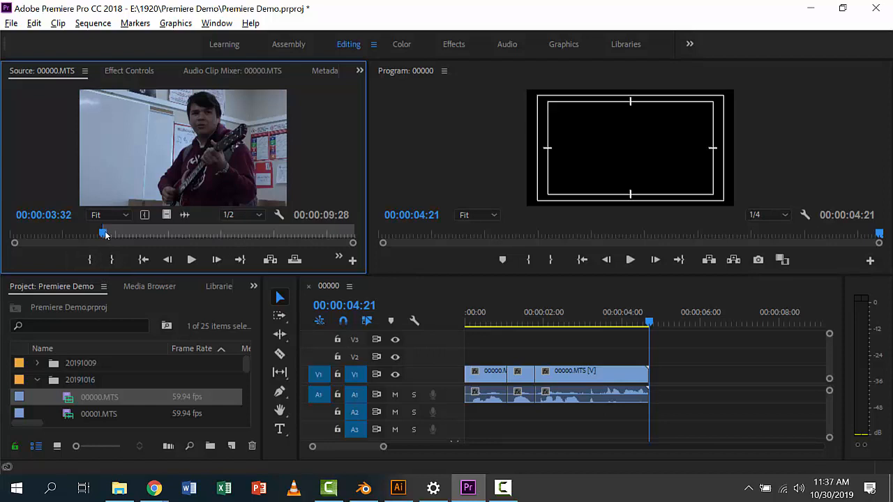
- Mark the source clip's out point at 00:00:05:54 and extend it so the marked range lasts 00:00:03:44
drag(105, 235, 165, 235)
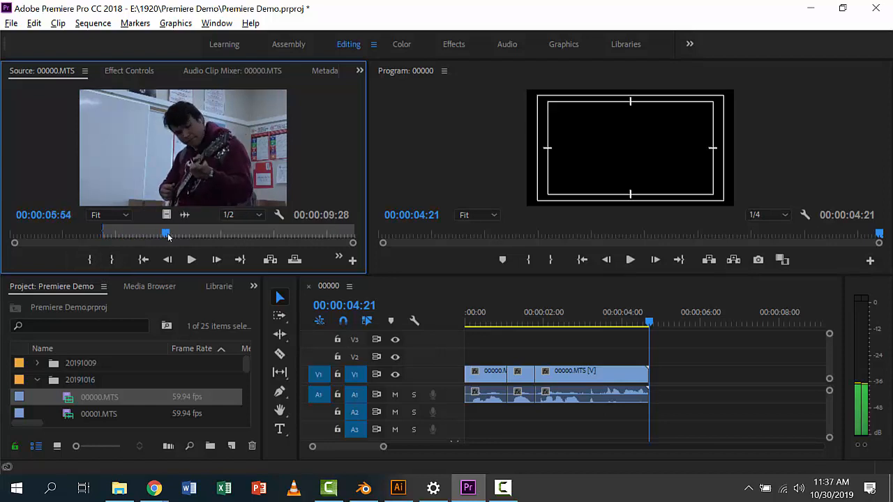
click(113, 260)
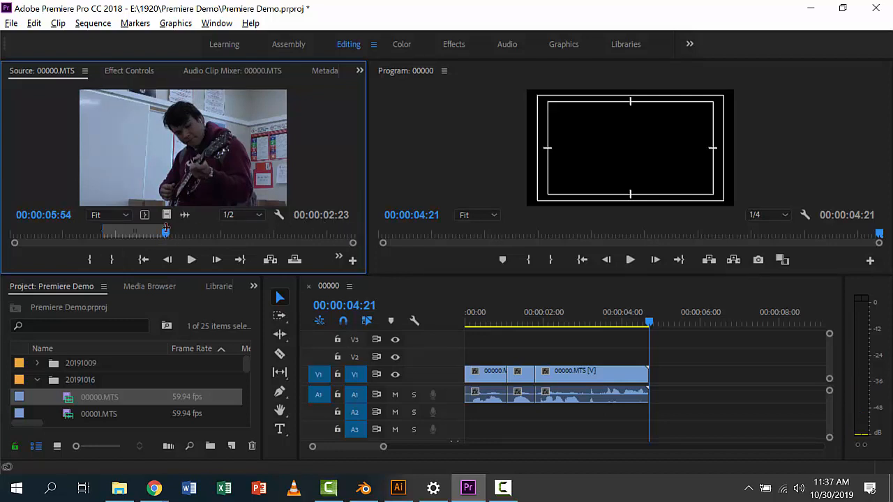
drag(165, 229, 192, 230)
key(ctrl+z)
drag(167, 232, 201, 230)
click(112, 259)
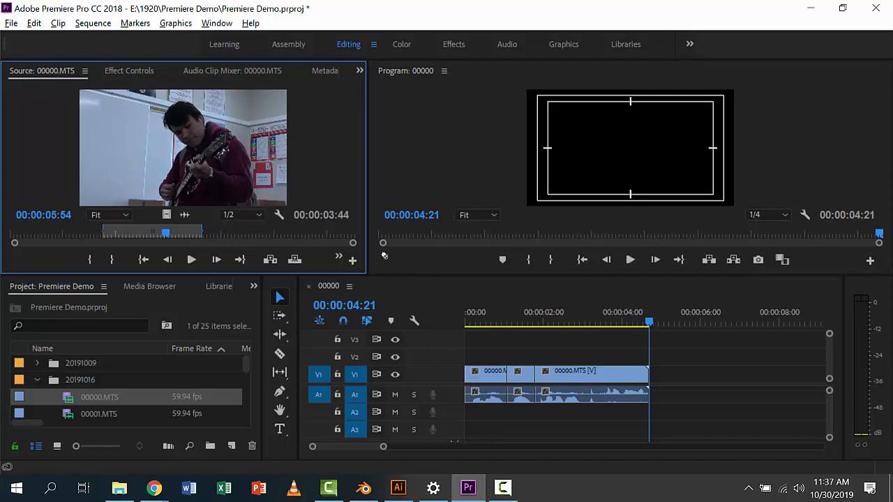
- Overlay the marked footage on tracks V2 and A2, with its end trimmed to about 2.4 seconds, and preview it
drag(384, 256, 489, 353)
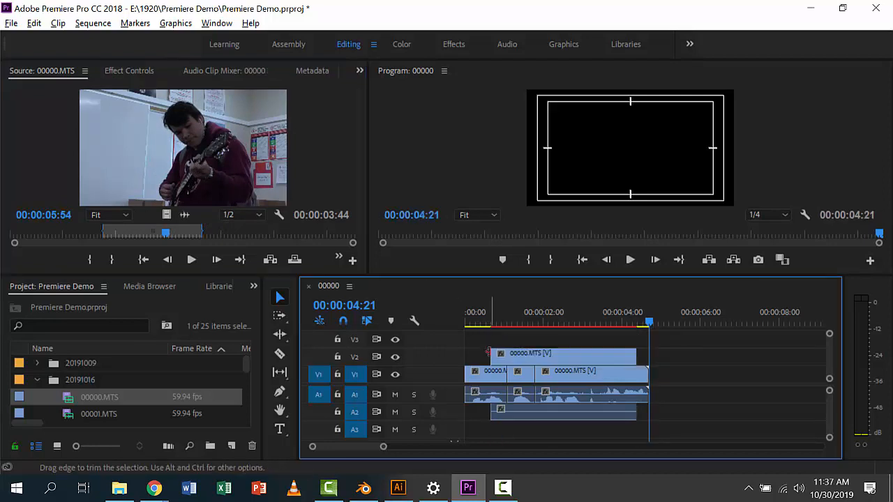
drag(634, 357, 560, 359)
click(473, 322)
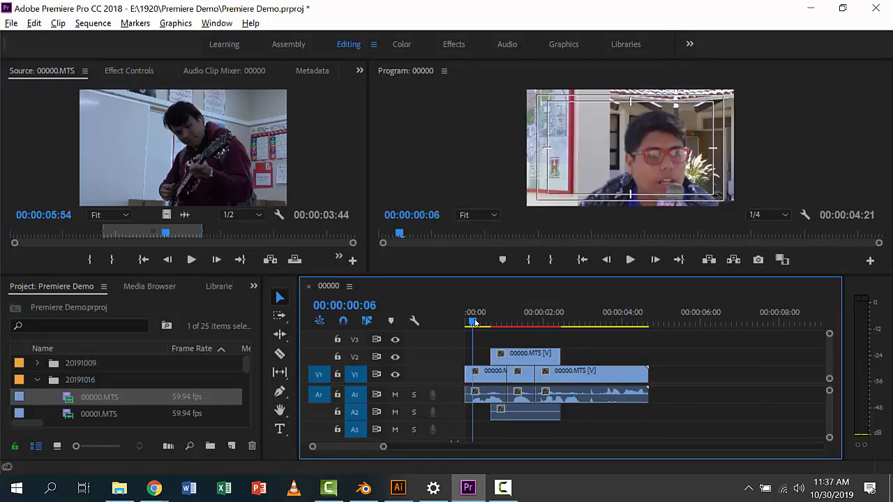
key(space)
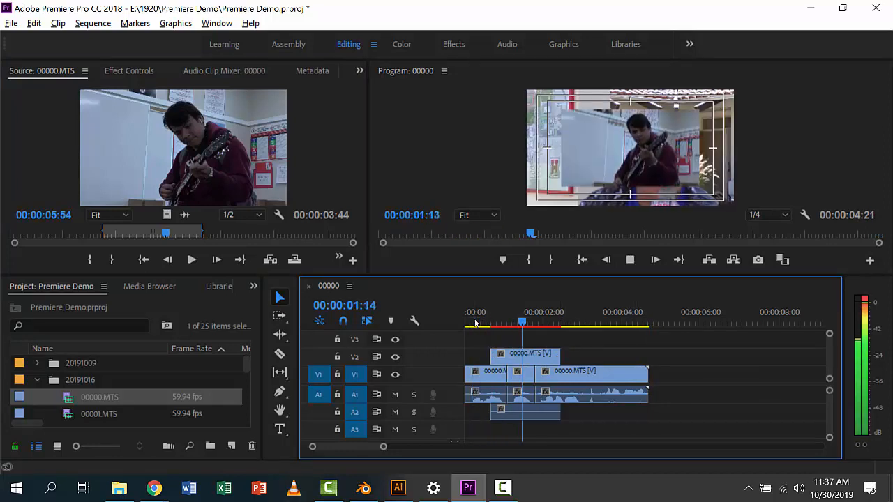
key(space)
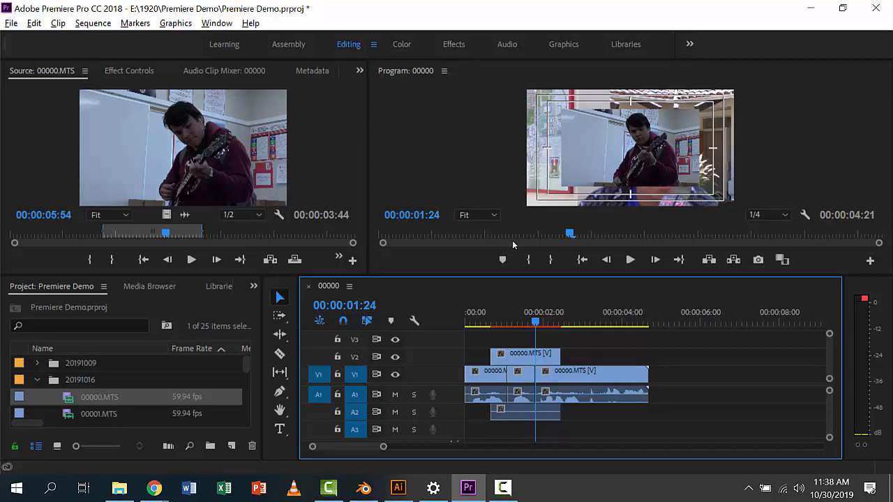
- Scale the V2 clip to 159 so it fills the frame, and play the sequence over the overlay
click(519, 354)
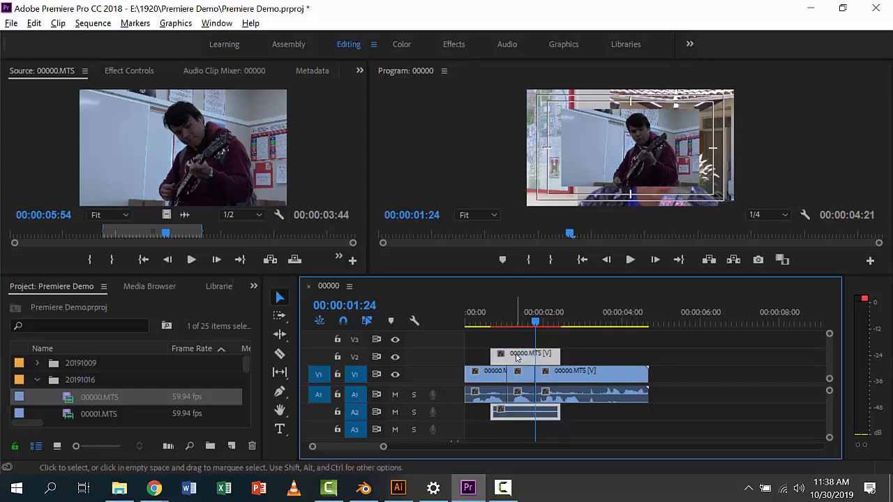
click(131, 73)
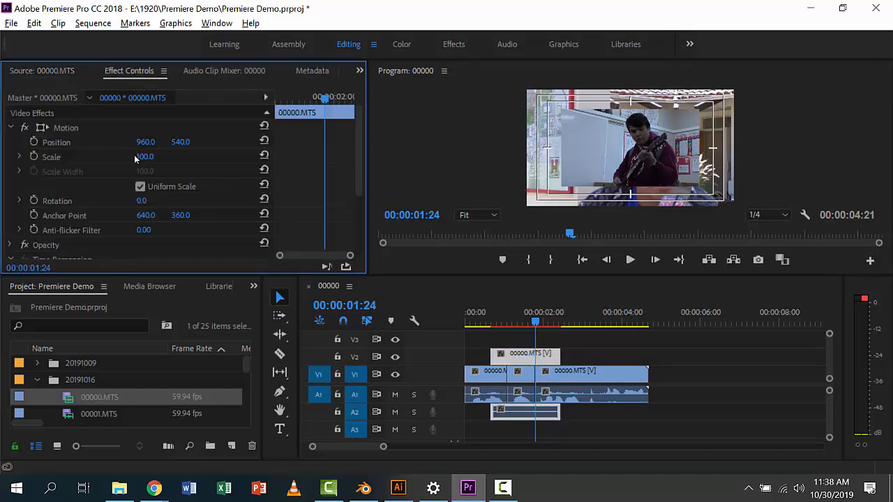
drag(144, 157, 185, 157)
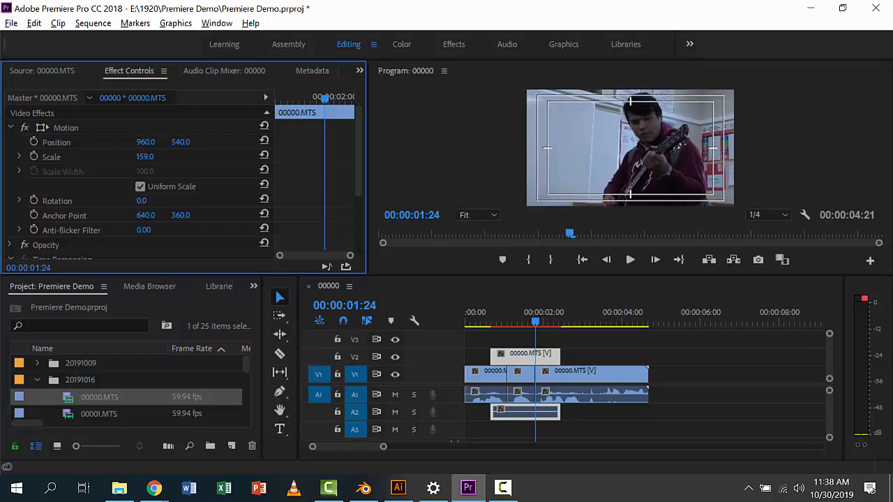
drag(540, 324, 482, 327)
key(space)
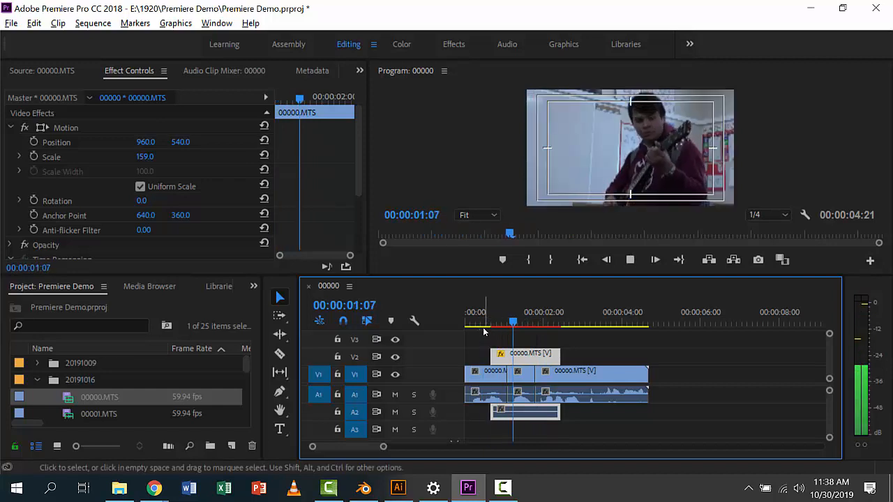
click(482, 328)
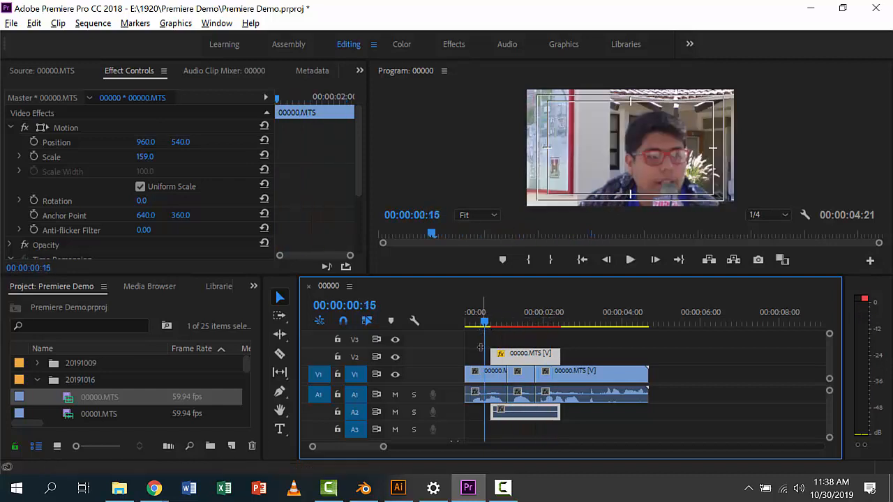
key(space)
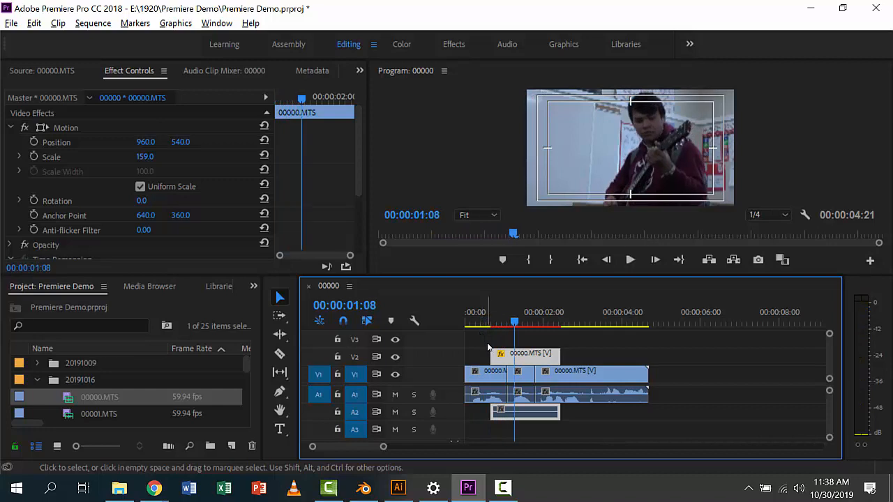
- Adjust the V2 overlay to start at about 0.8 seconds and end at about 2 seconds, checking the timing by playback
drag(492, 354, 508, 354)
drag(517, 323, 476, 326)
key(space)
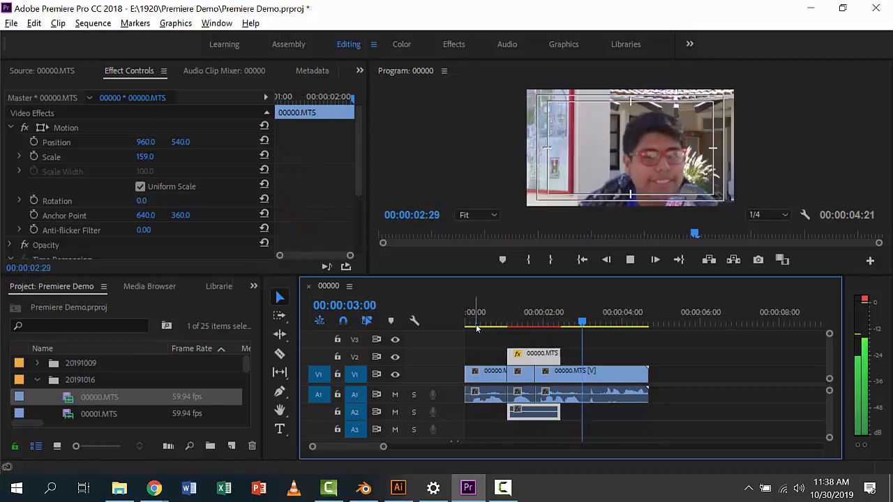
key(space)
drag(556, 356, 543, 358)
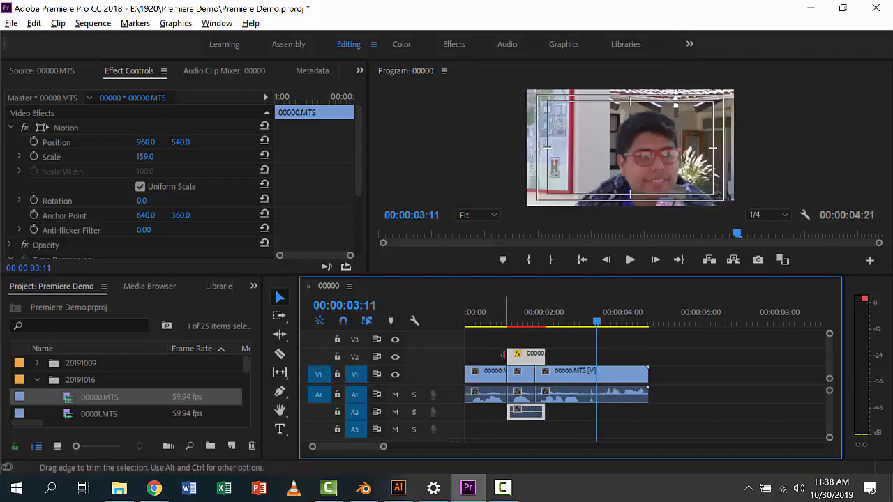
drag(509, 356, 500, 356)
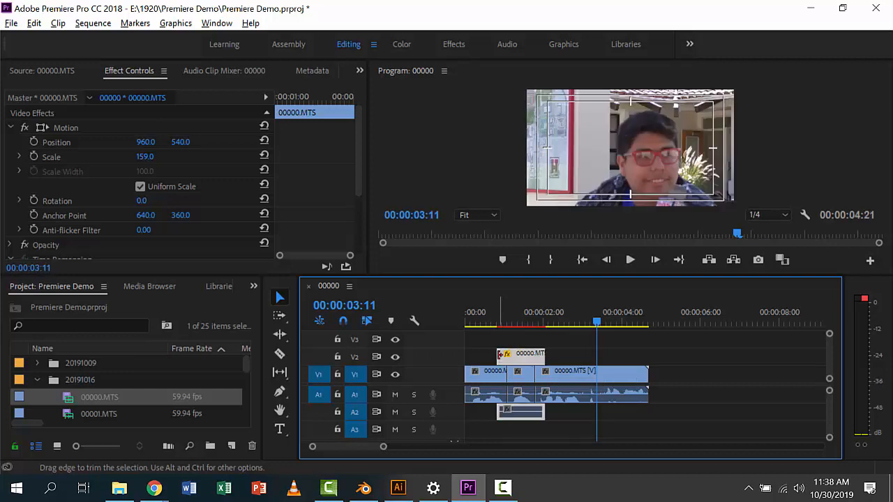
- Undo the last trim of the V2 overlay's start and play the sequence across the overlay
key(ctrl+z)
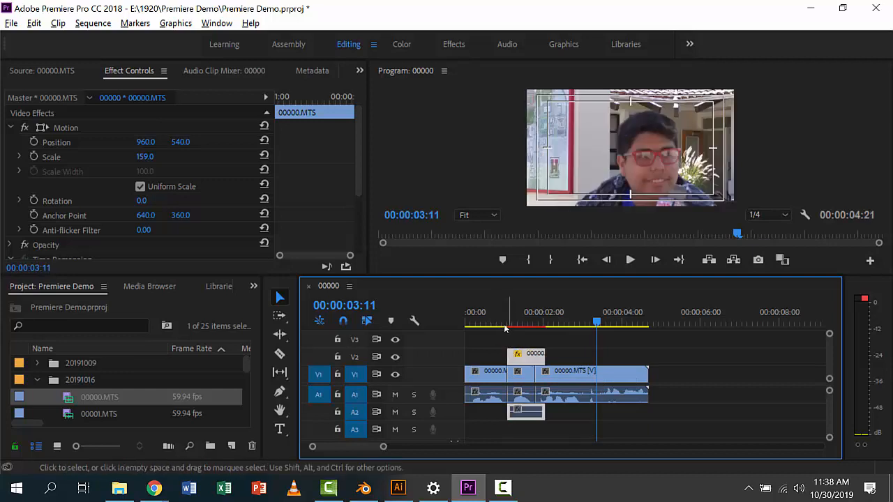
click(500, 324)
key(space)
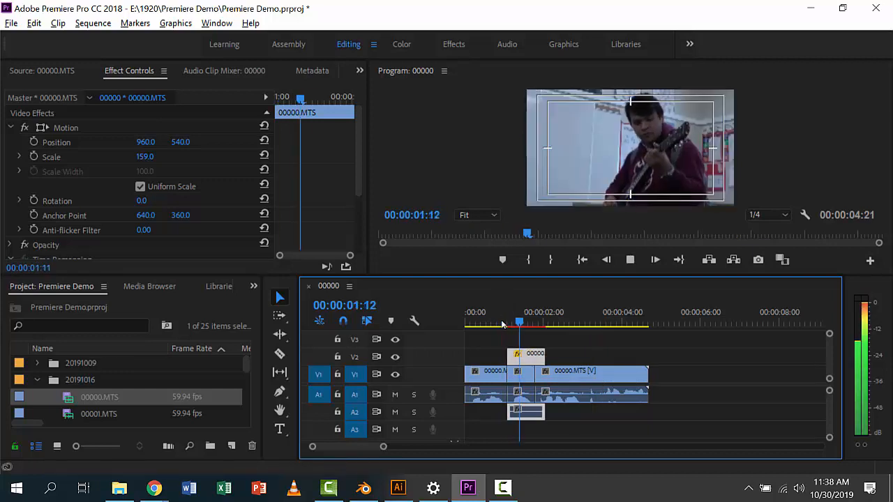
key(space)
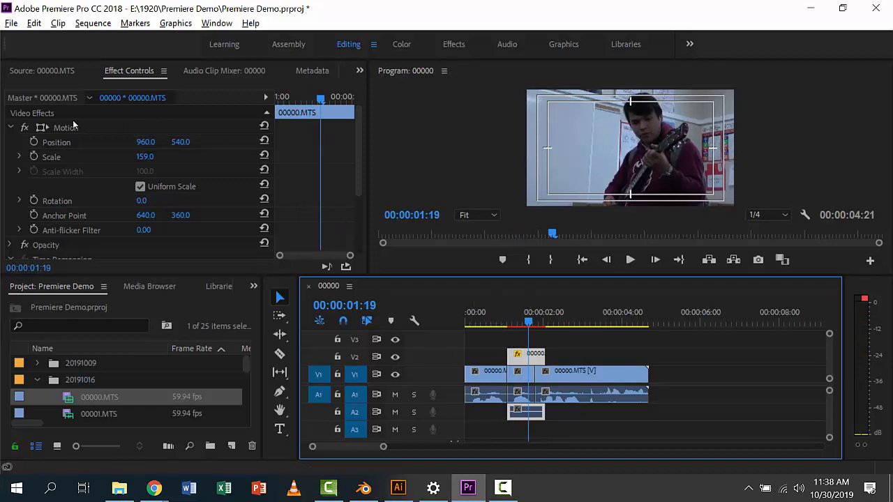
- Try changing the volume level in the overlay clip's audio effect settings, and undo the change
click(16, 127)
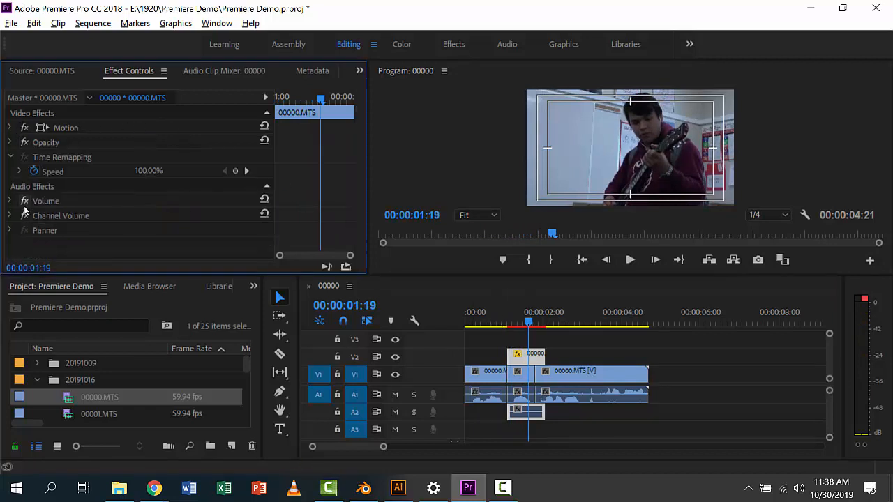
click(10, 201)
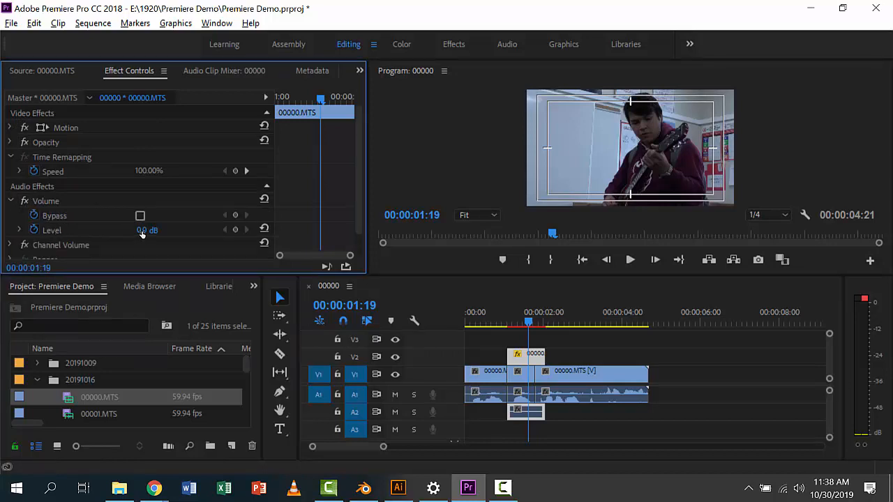
drag(147, 231, 167, 231)
key(ctrl+z)
- Expand the A2 track in the timeline, and lower and partly raise the volume of the overlay's audio clip
drag(486, 270, 488, 152)
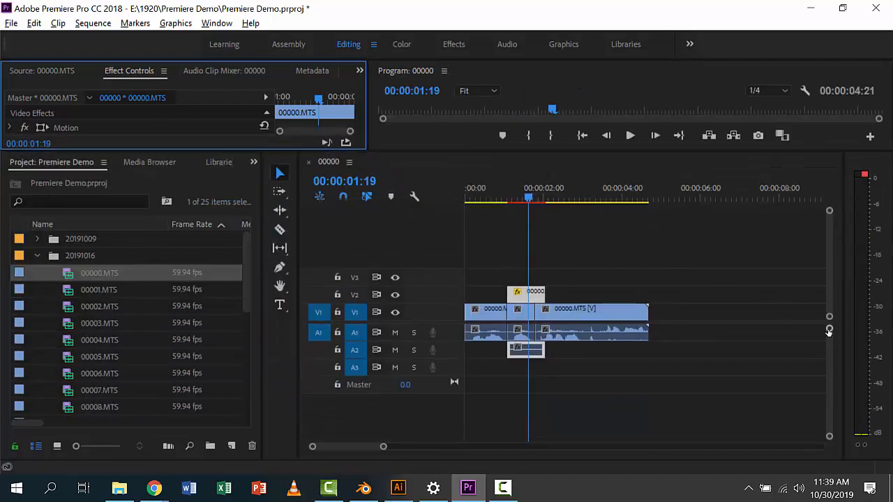
mouse_move(830, 331)
mouse_down()
mouse_move(832, 361)
mouse_move(828, 346)
mouse_up()
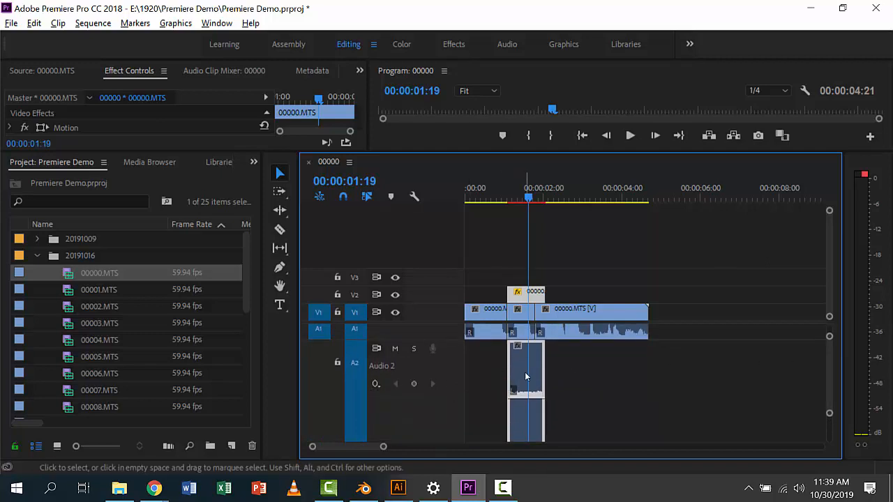
scroll(826, 414, down, 1)
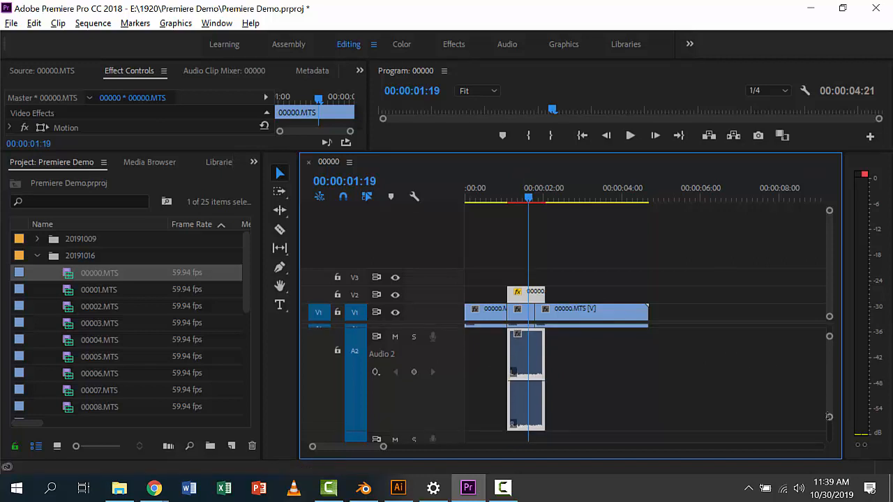
drag(520, 378, 520, 396)
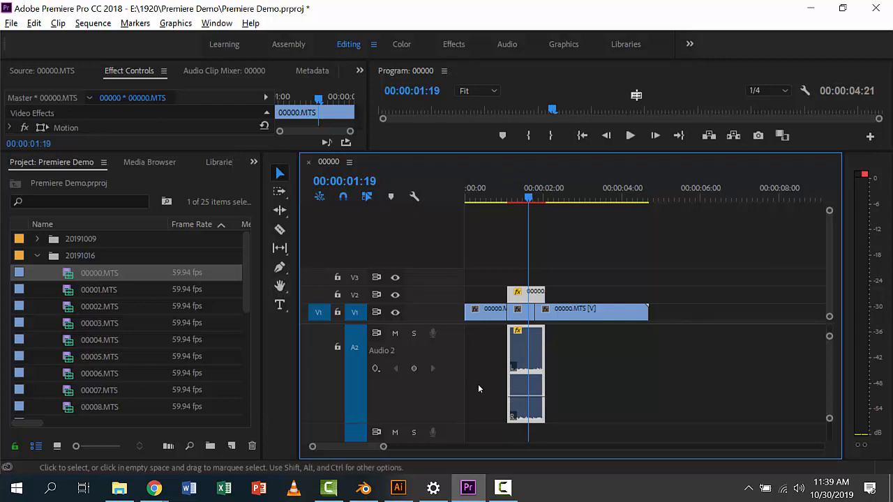
drag(520, 397, 520, 387)
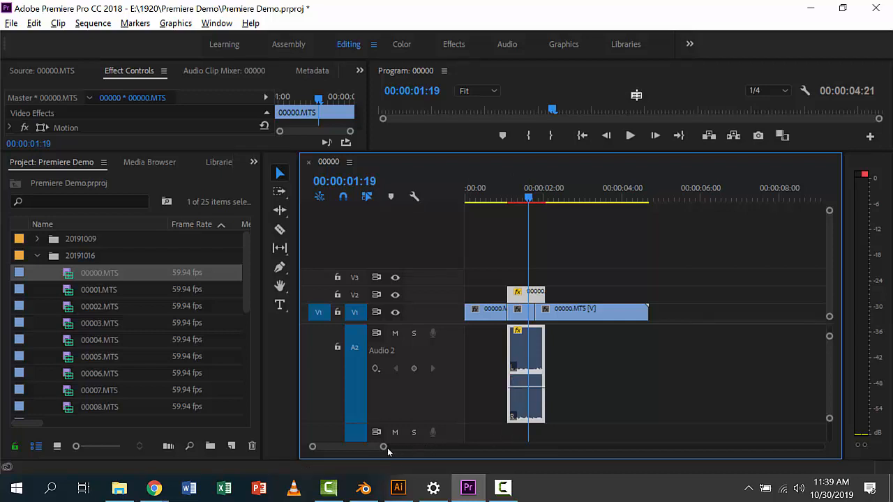
- Add volume keyframes to the A2 audio clip: a close pair starting at 00:00:01:08, and a pair at 00:00:01:25 and 00:00:01:27
drag(384, 449, 358, 449)
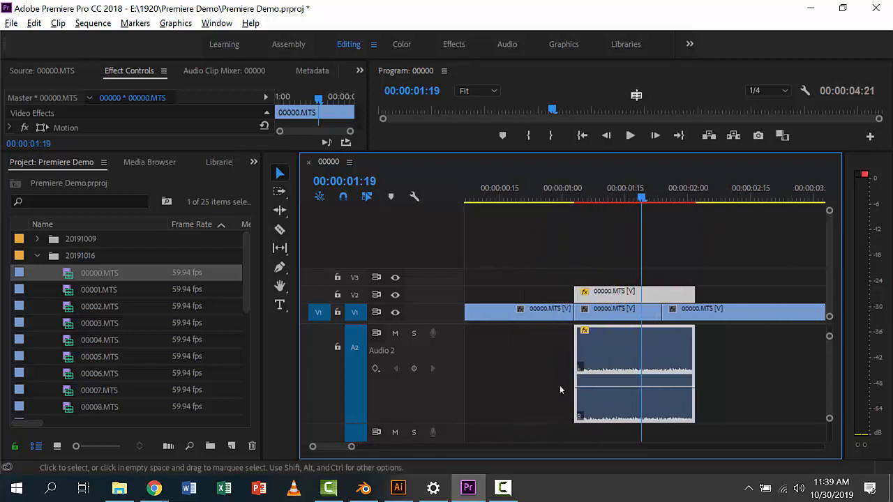
click(623, 202)
drag(623, 205, 595, 201)
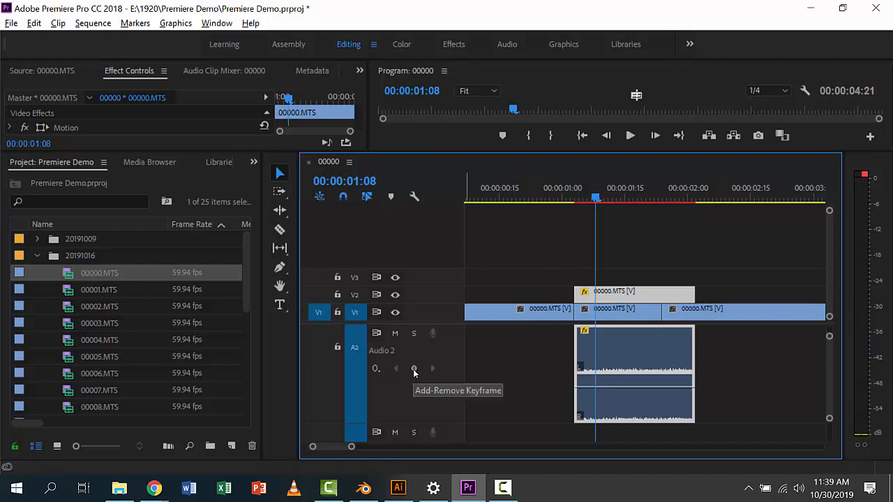
click(414, 369)
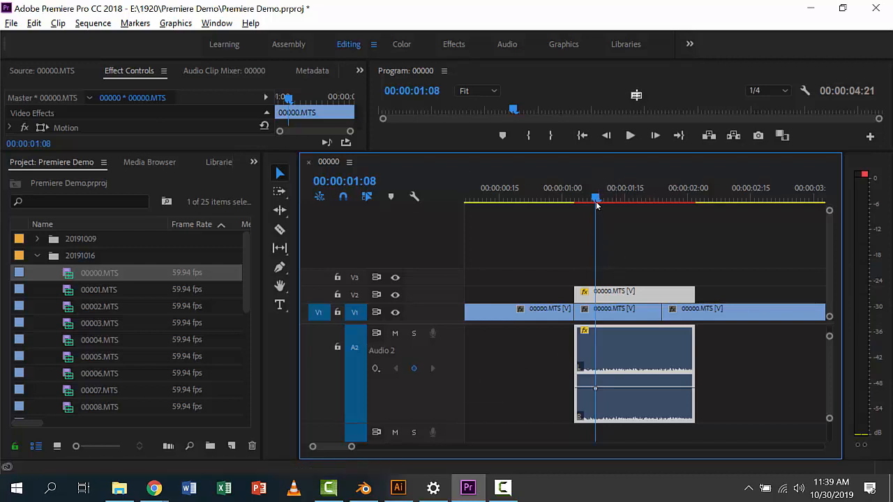
drag(598, 202, 667, 204)
click(414, 369)
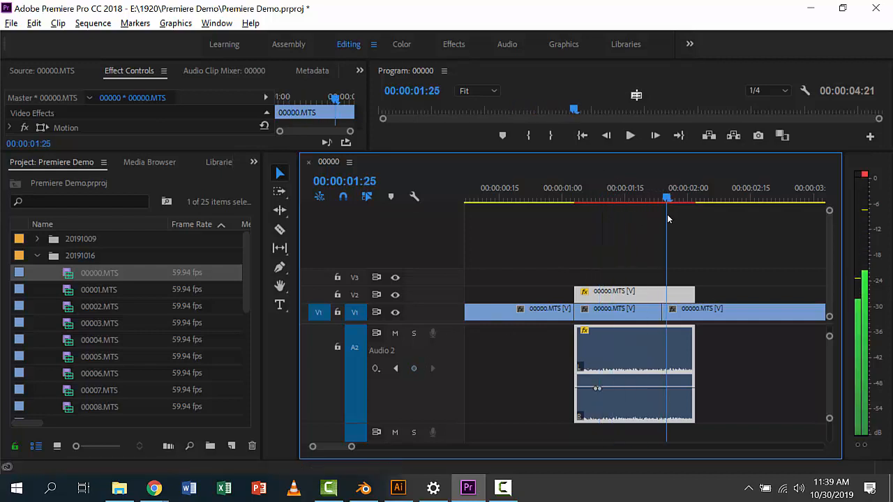
click(414, 369)
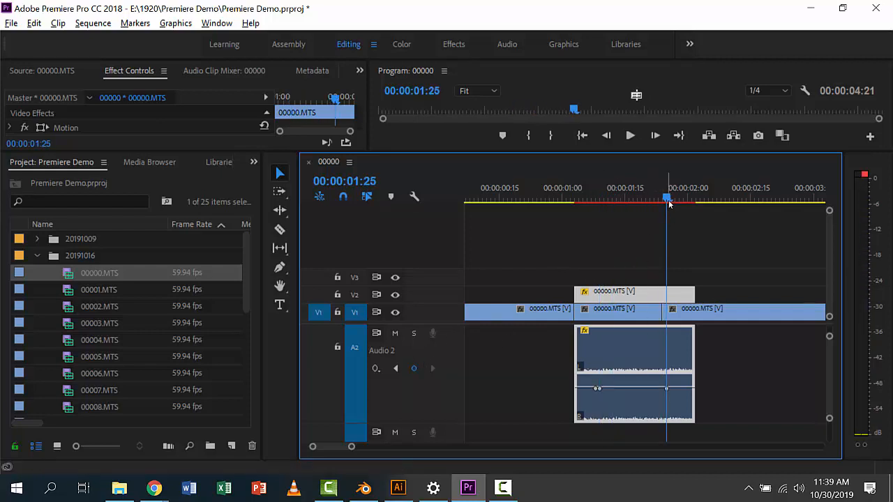
key(Right)
key(Right)
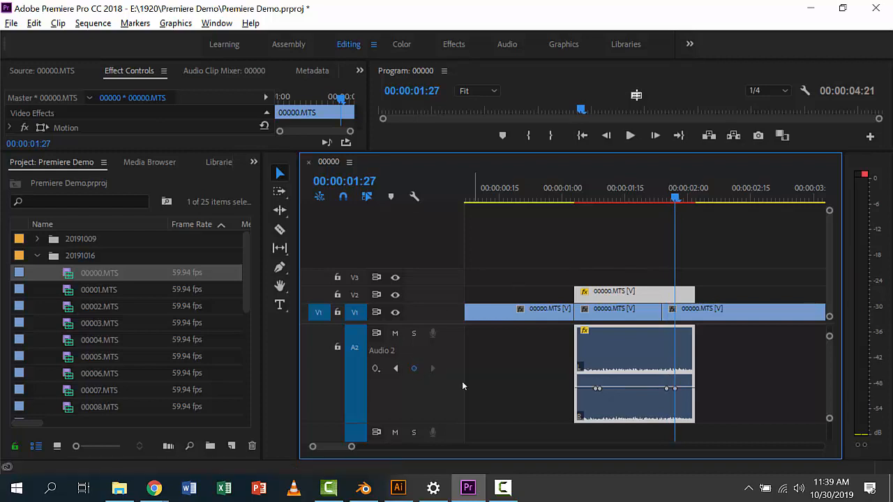
- Lower the A2 clip's volume between the two inner keyframes and spread the outer keyframes outward for more gradual fades
drag(621, 389, 621, 413)
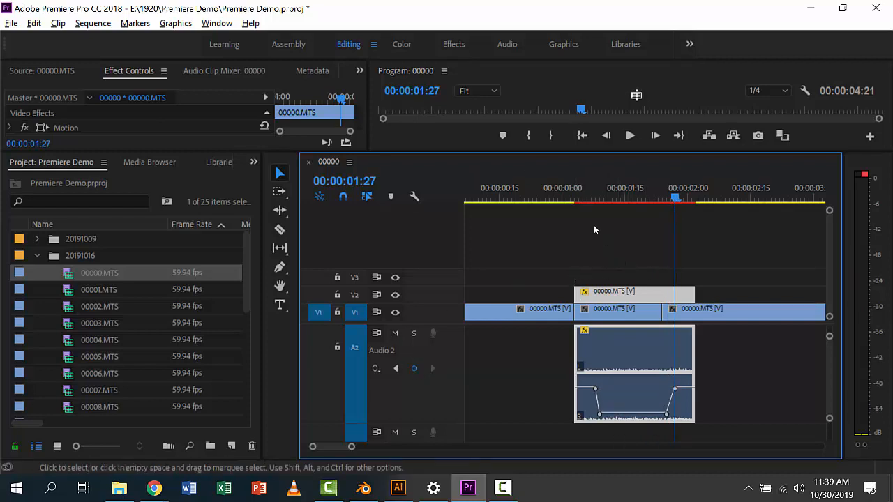
drag(578, 201, 608, 250)
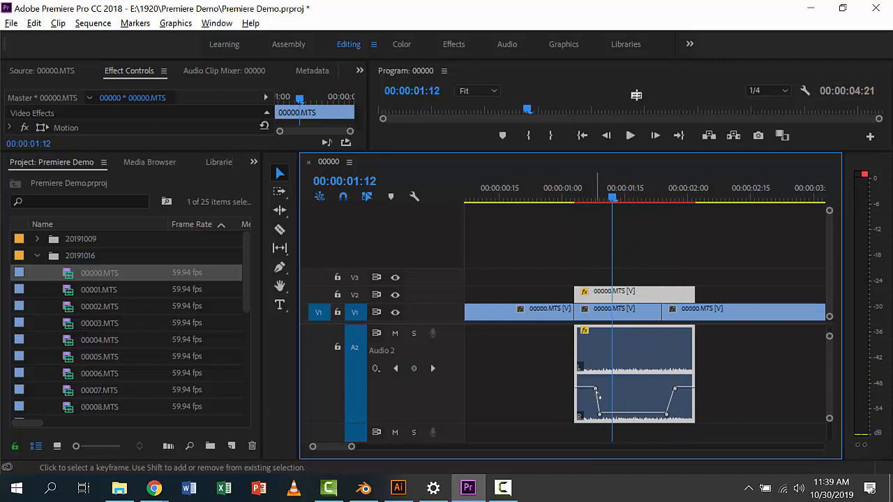
drag(596, 391, 588, 390)
drag(675, 389, 679, 390)
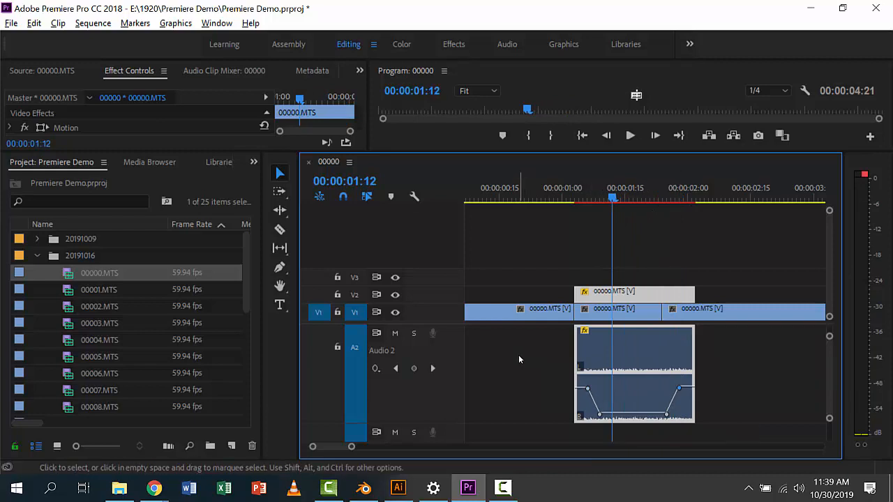
- Unlink the V2 overlay's video from its audio and delete the audio clip from A2
right_click(597, 296)
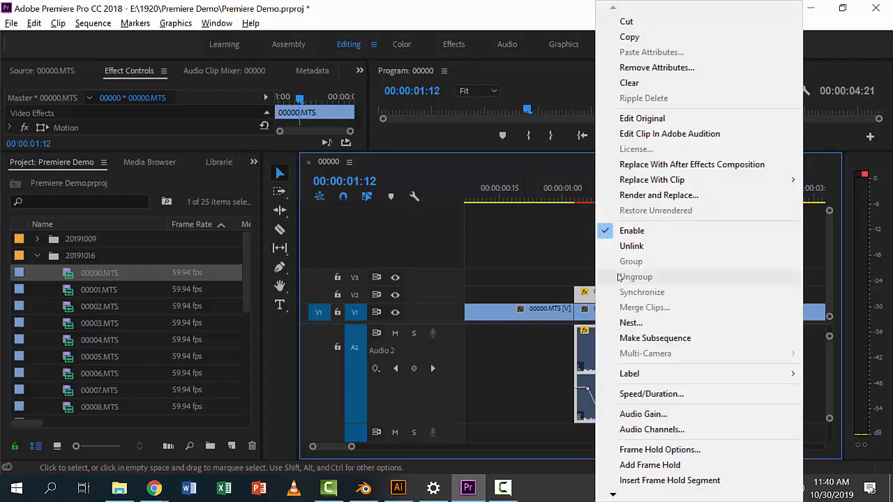
click(634, 246)
click(540, 389)
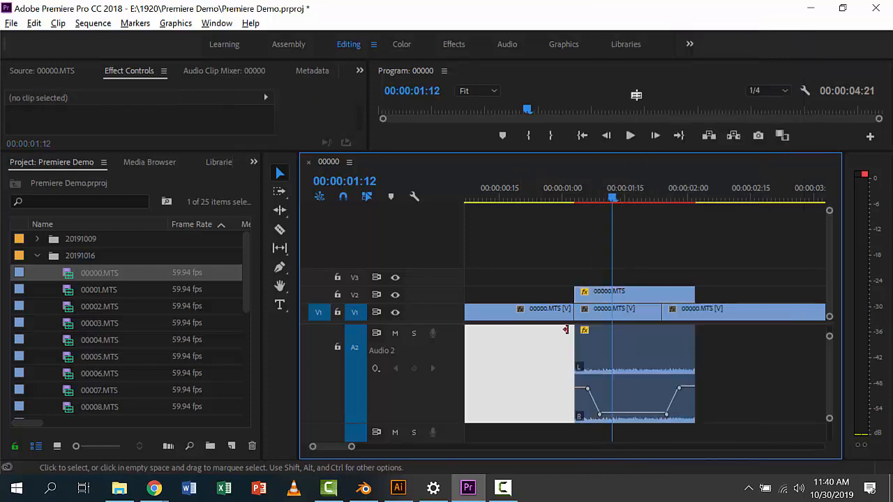
drag(601, 296, 544, 299)
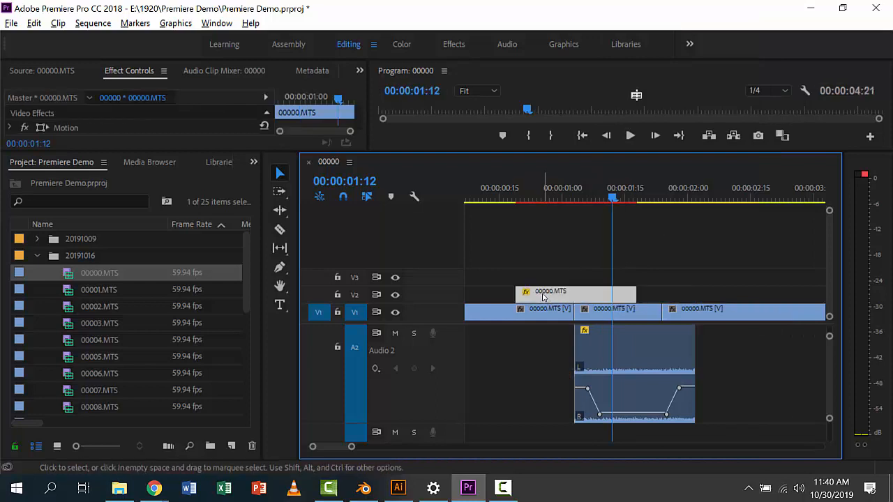
key(ctrl+z)
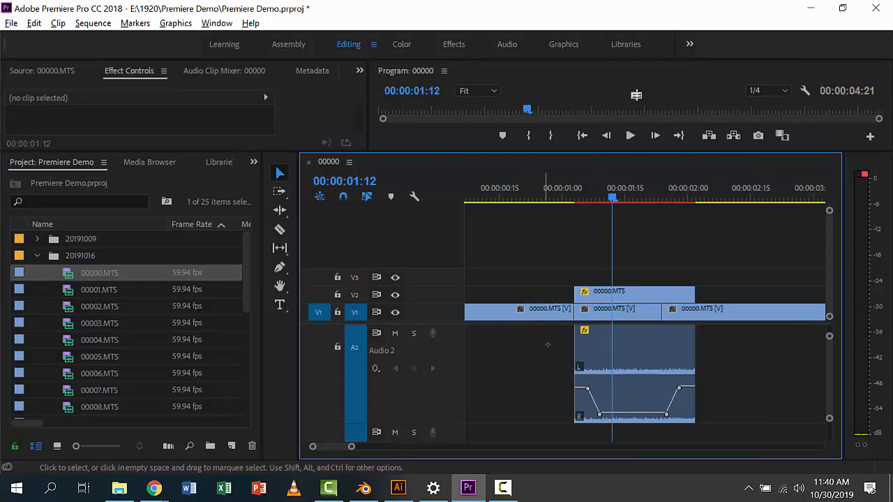
drag(543, 340, 634, 400)
key(Delete)
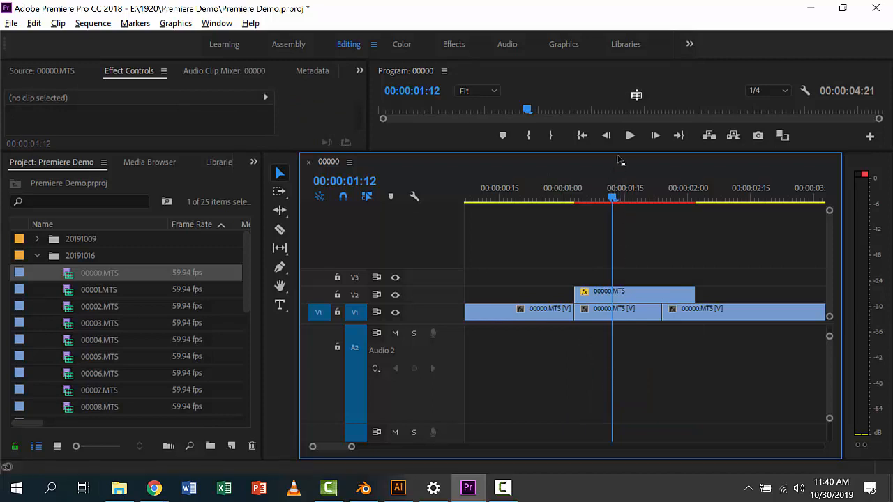
- Extend the V2 overlay's end to about 00:00:02:10, and shorten its marked range in the Source monitor to 00:00:00:18
drag(621, 152, 620, 284)
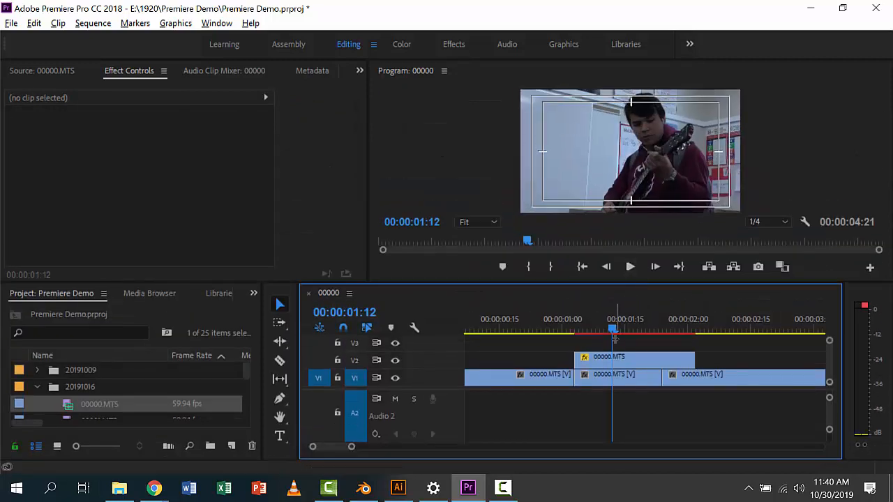
drag(614, 332, 662, 333)
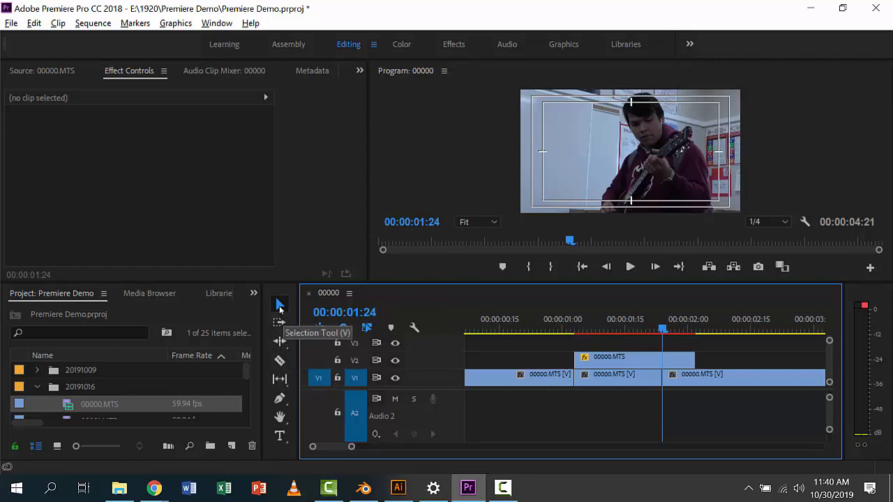
drag(695, 360, 732, 361)
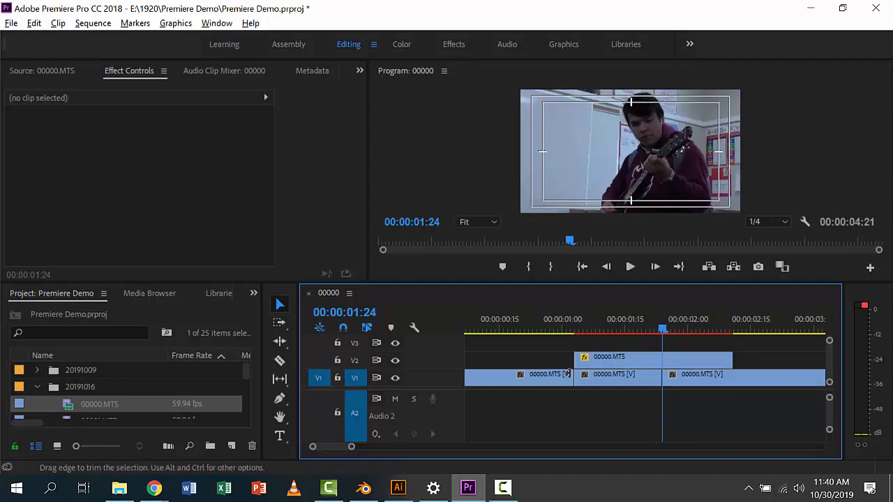
double_click(619, 365)
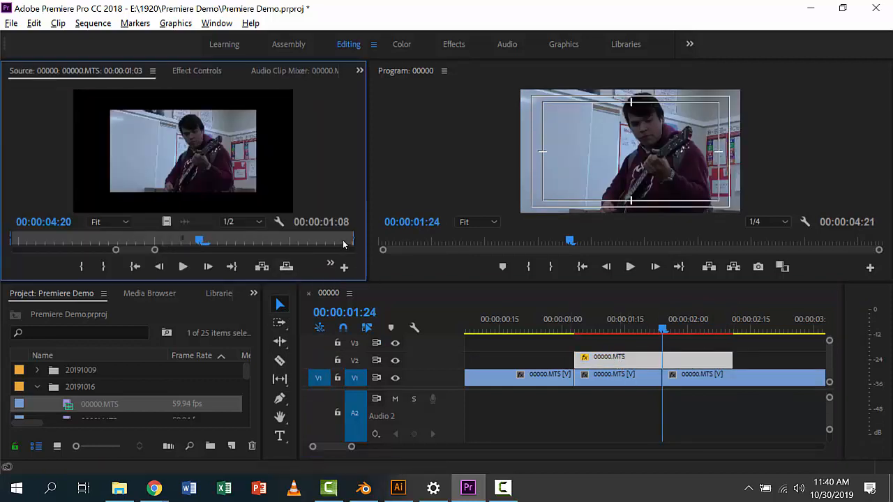
drag(353, 241, 173, 240)
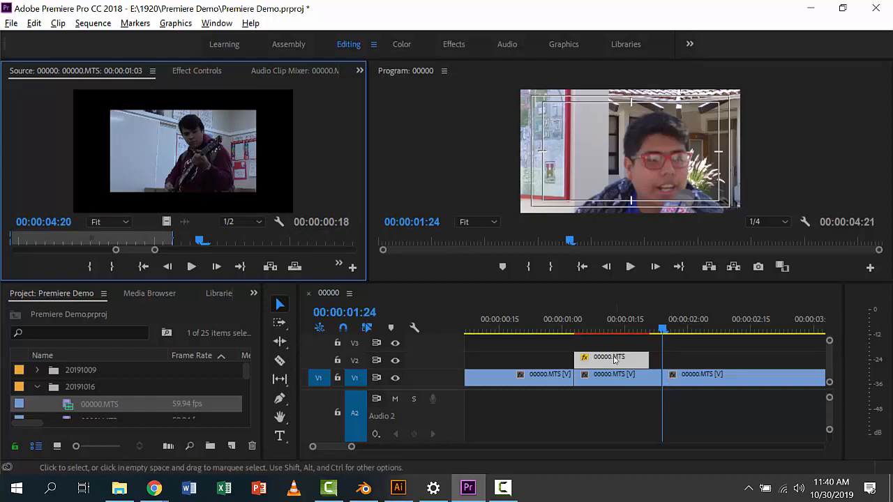